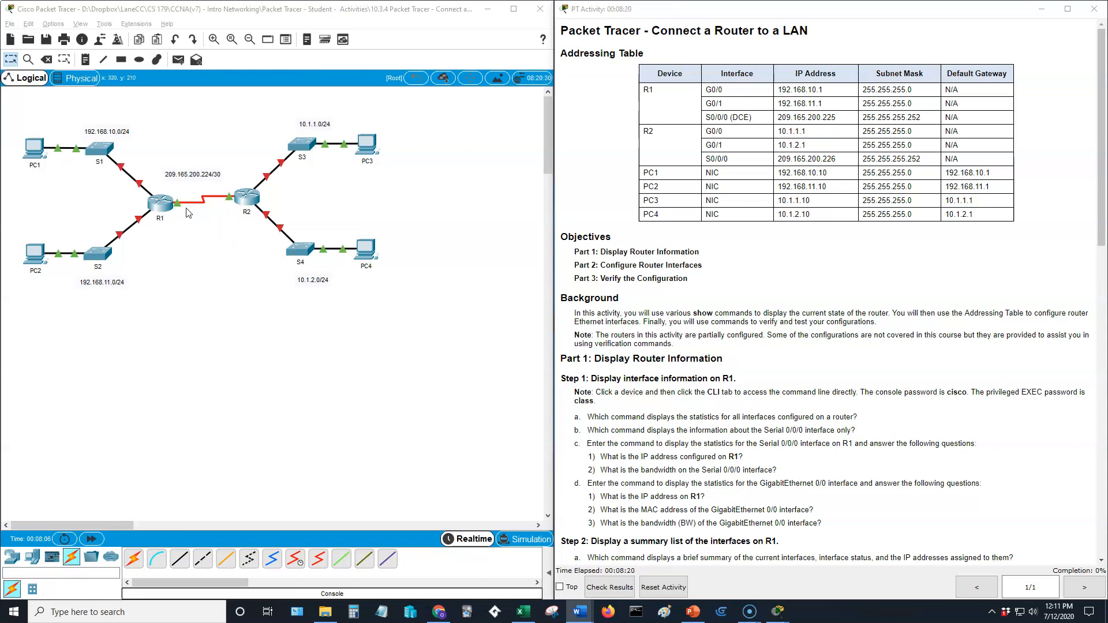
Open R1's CLI and place its window beside the network topology.
left_click(167, 206)
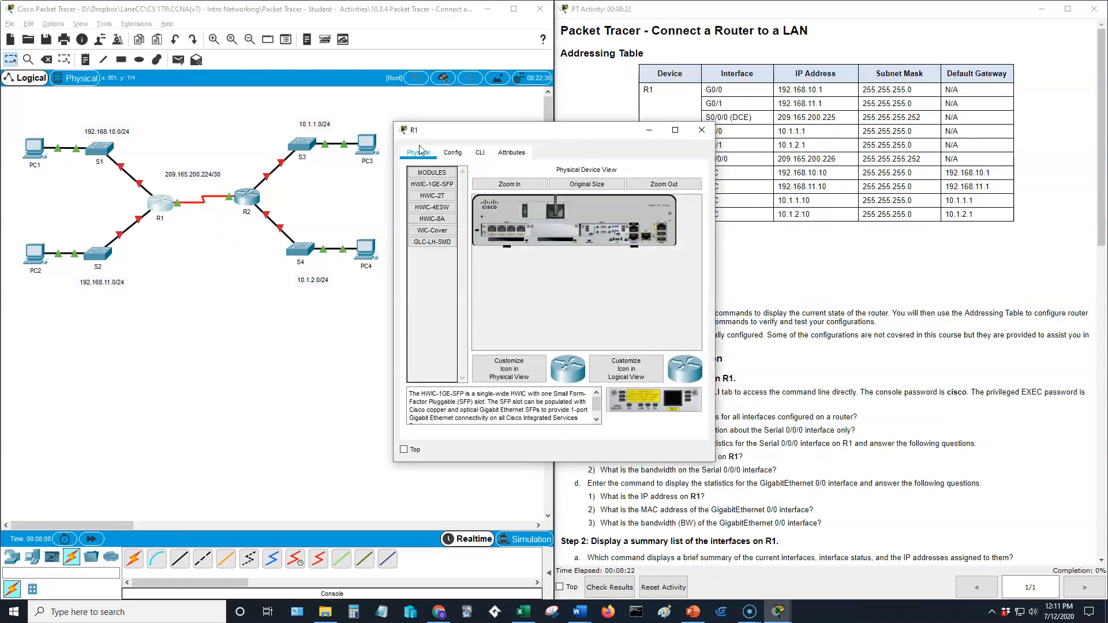
left_click(479, 152)
left_click_drag(580, 139, 401, 138)
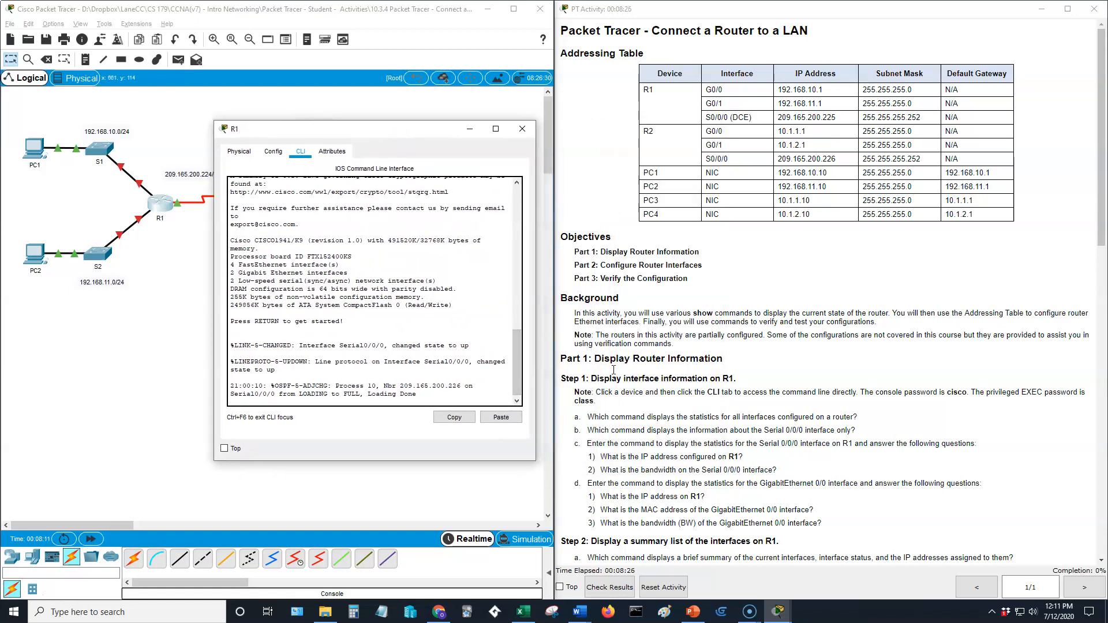
scroll(636, 375, "down", 3)
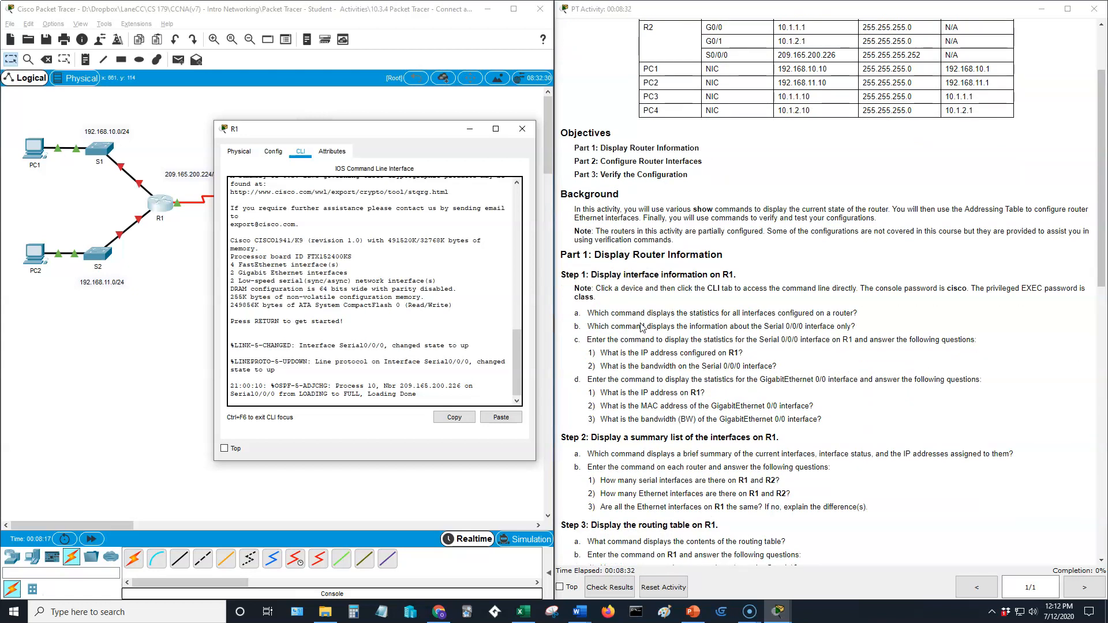
left_click(495, 393)
Log in to R1 with the console password and reach privileged EXEC mode via enable.
key("Return")
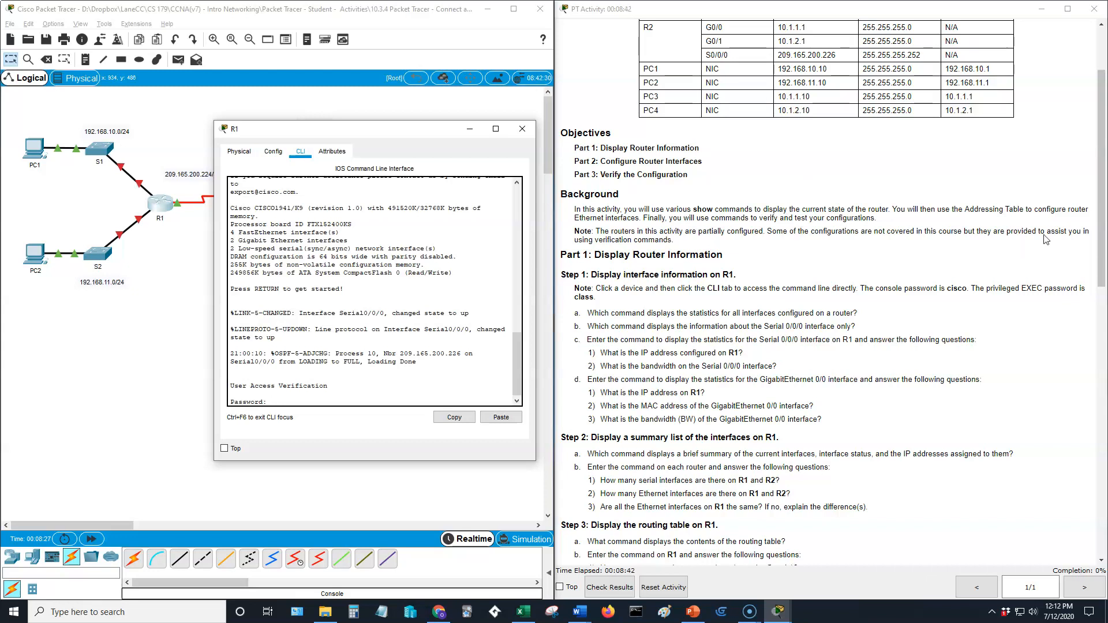
scroll(806, 231, "up", 3)
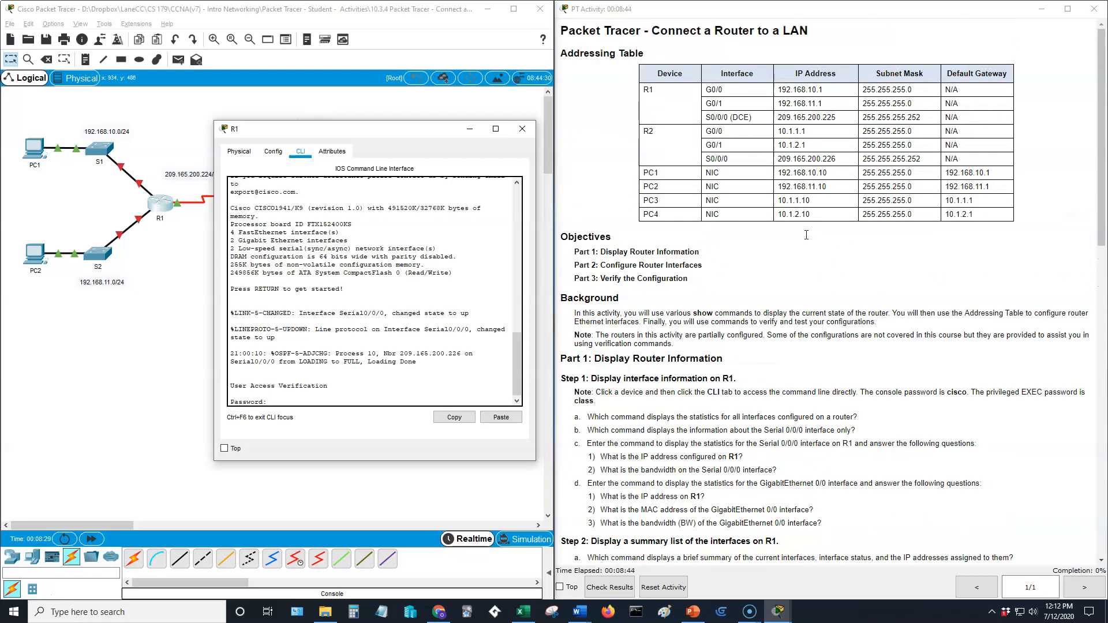
scroll(955, 300, "down", 2)
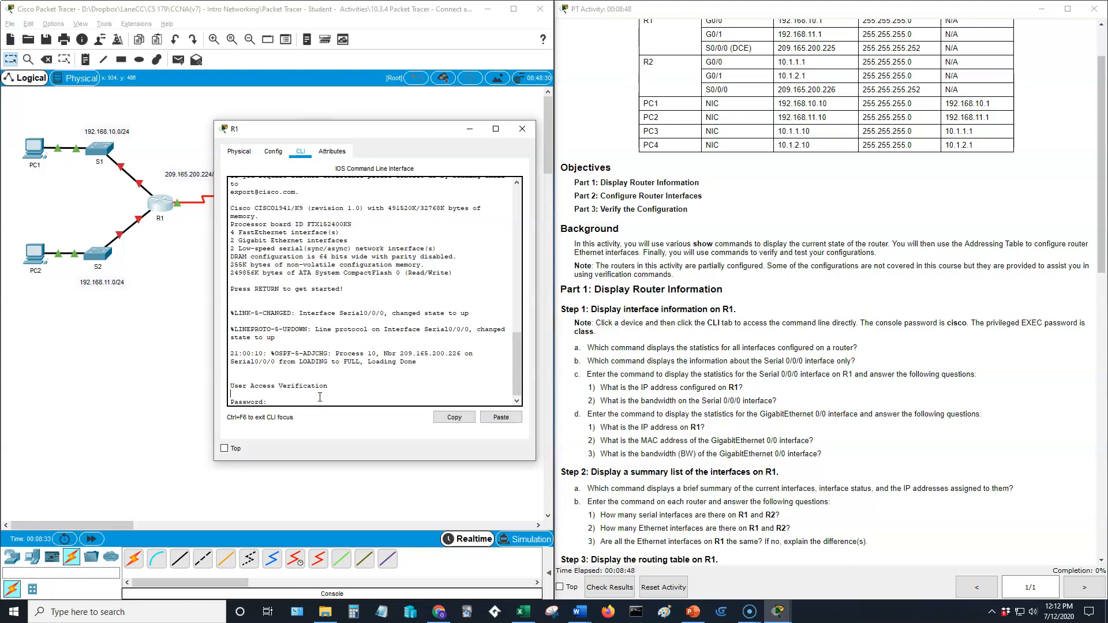
key("Return")
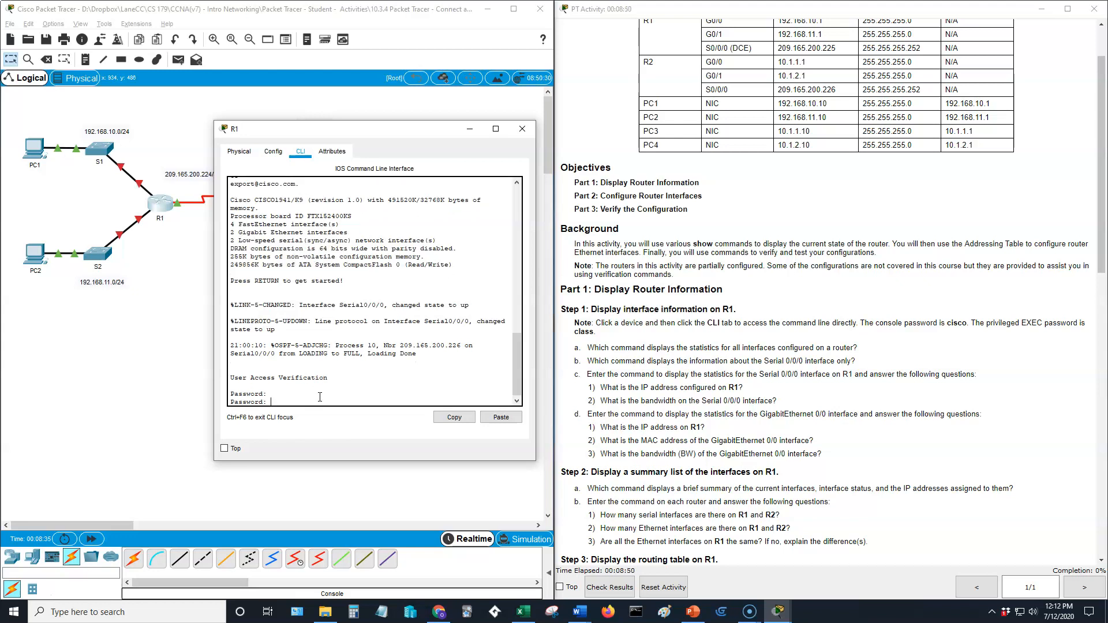
key("Return")
type("enable")
key("Return")
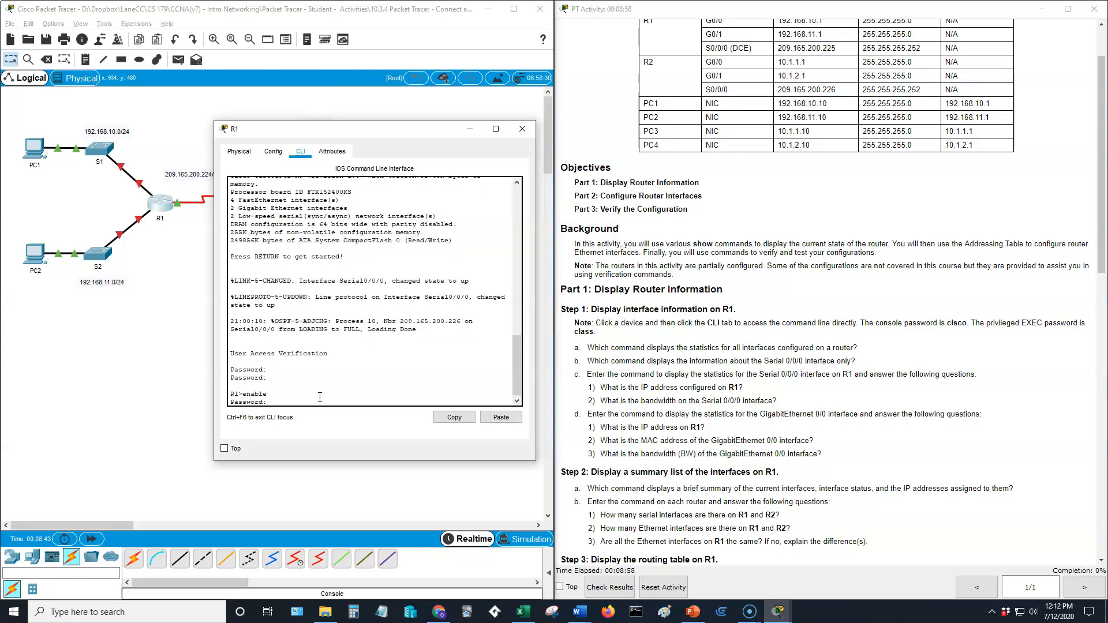
key("Return")
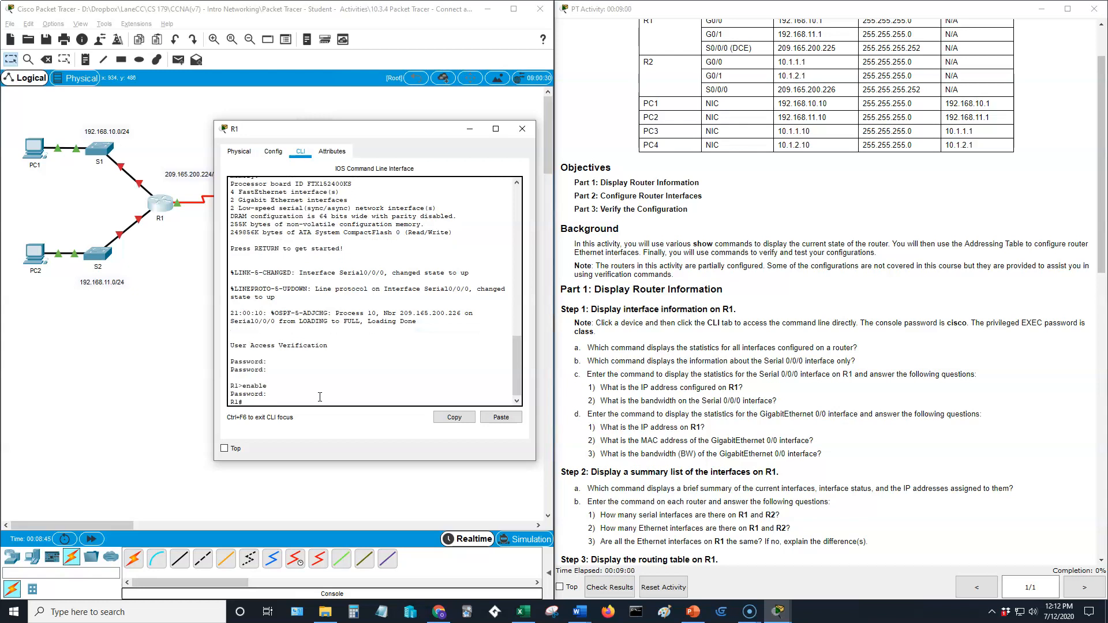
type("show ?")
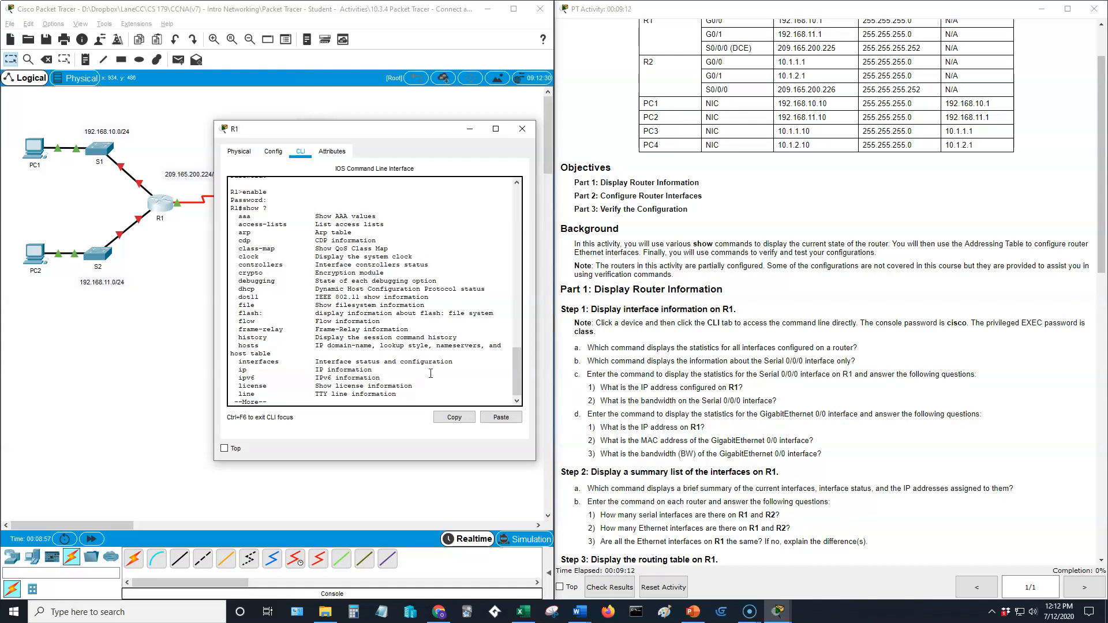
Page through the show ? list, then run show interfaces and page through every interface's statistics.
key("Return")
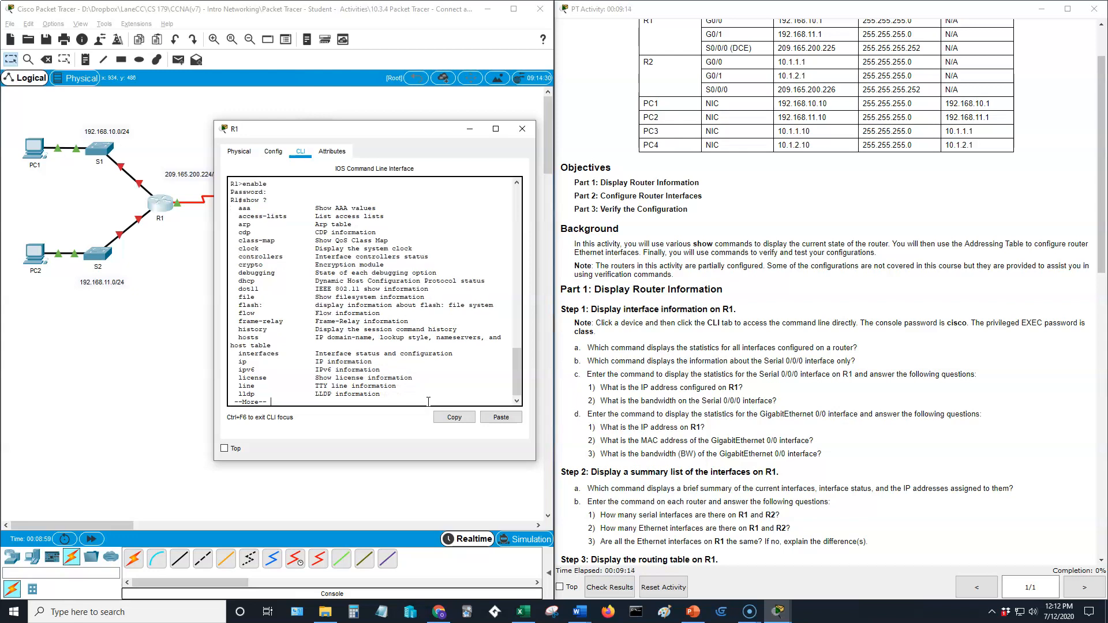
key("space")
key("space")
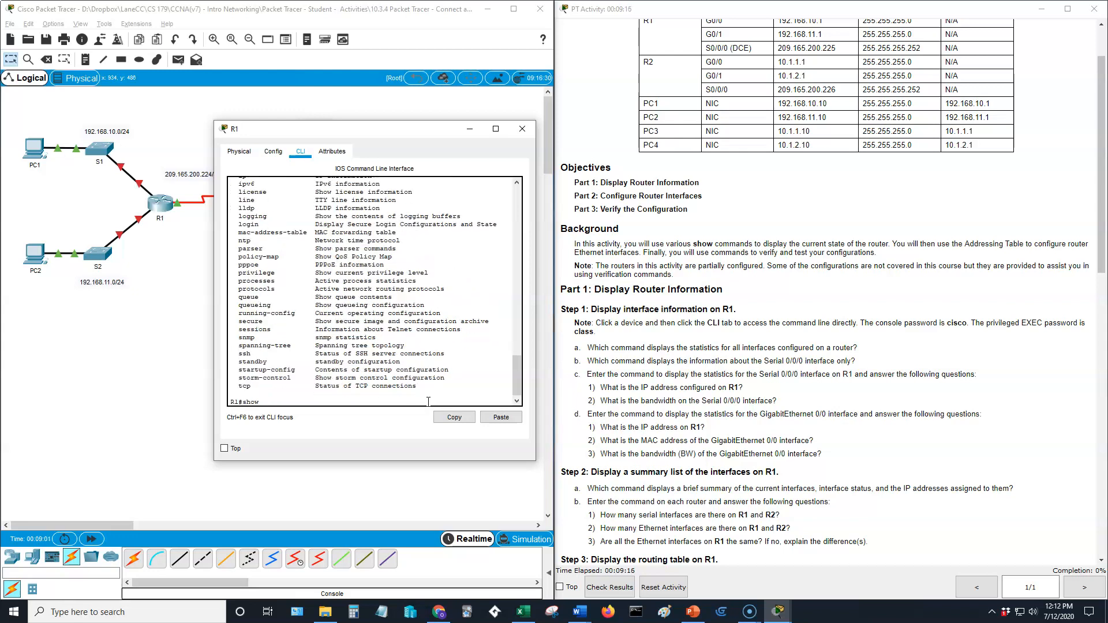
type("interfaces")
key("Return")
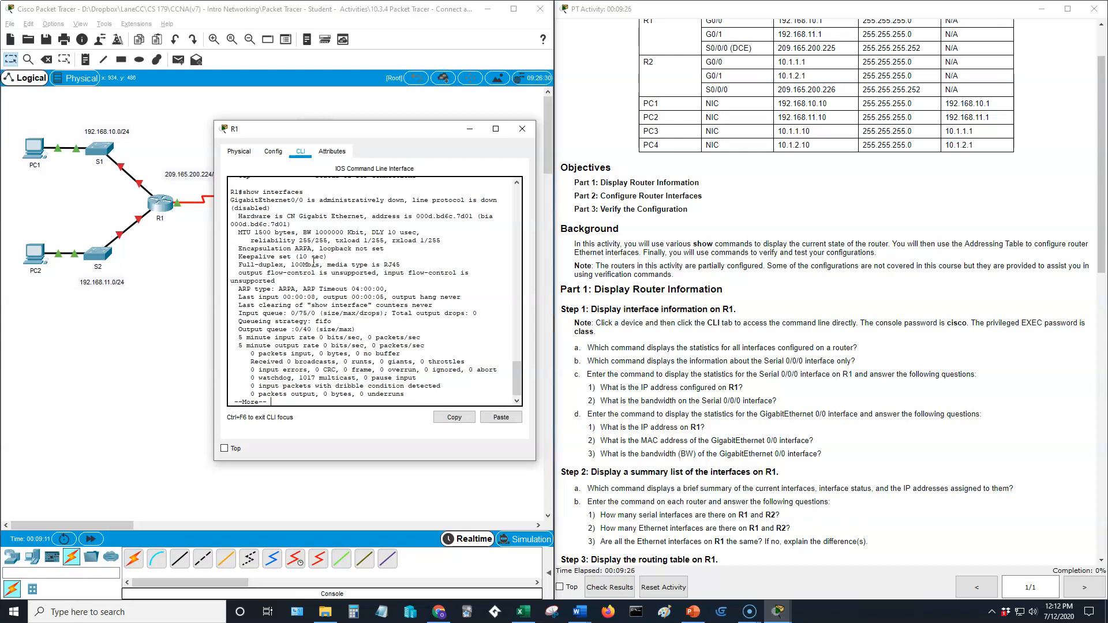
key("space")
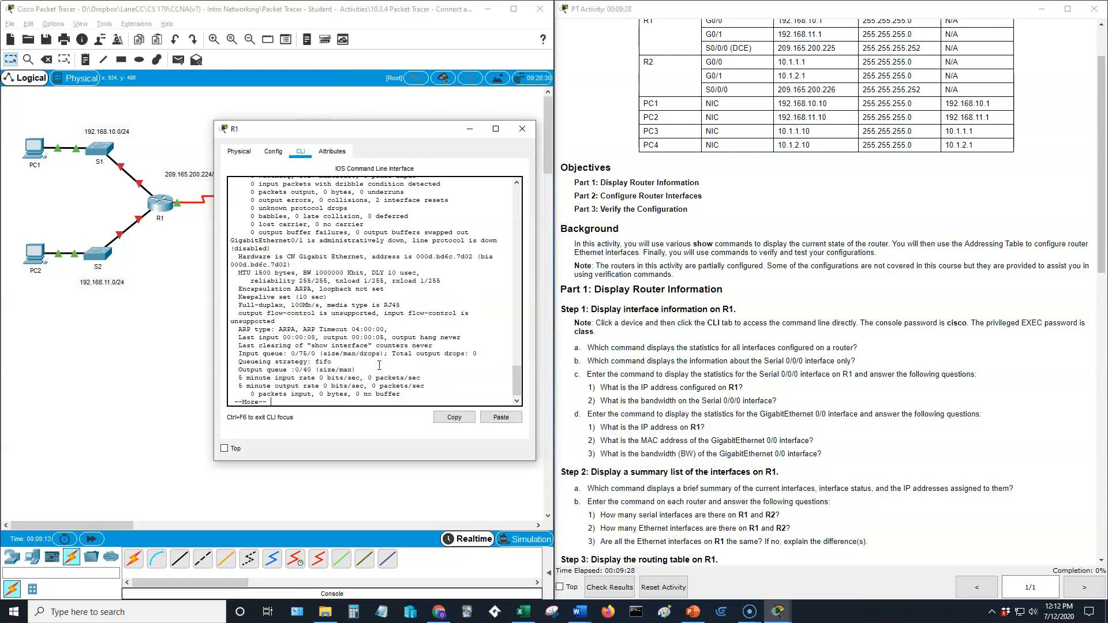
key("space")
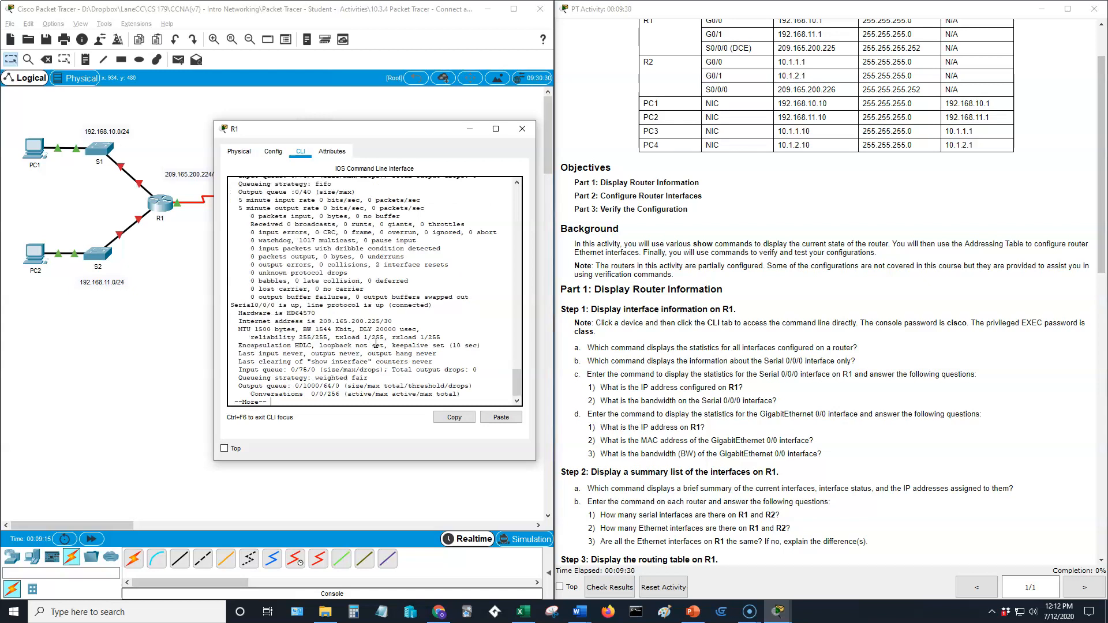
key("space")
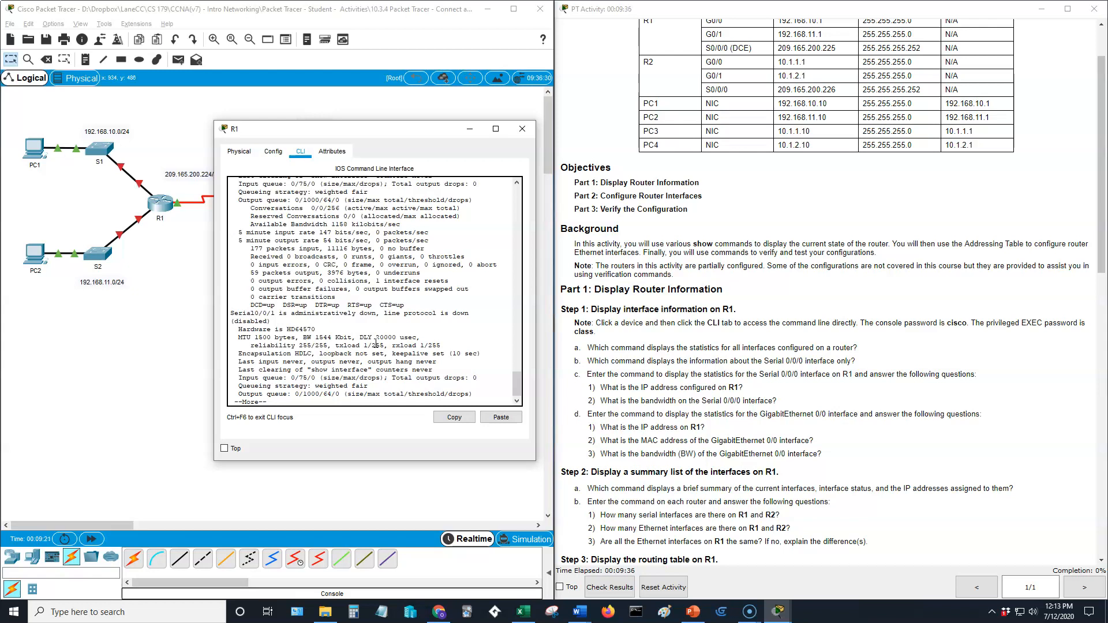
key("space")
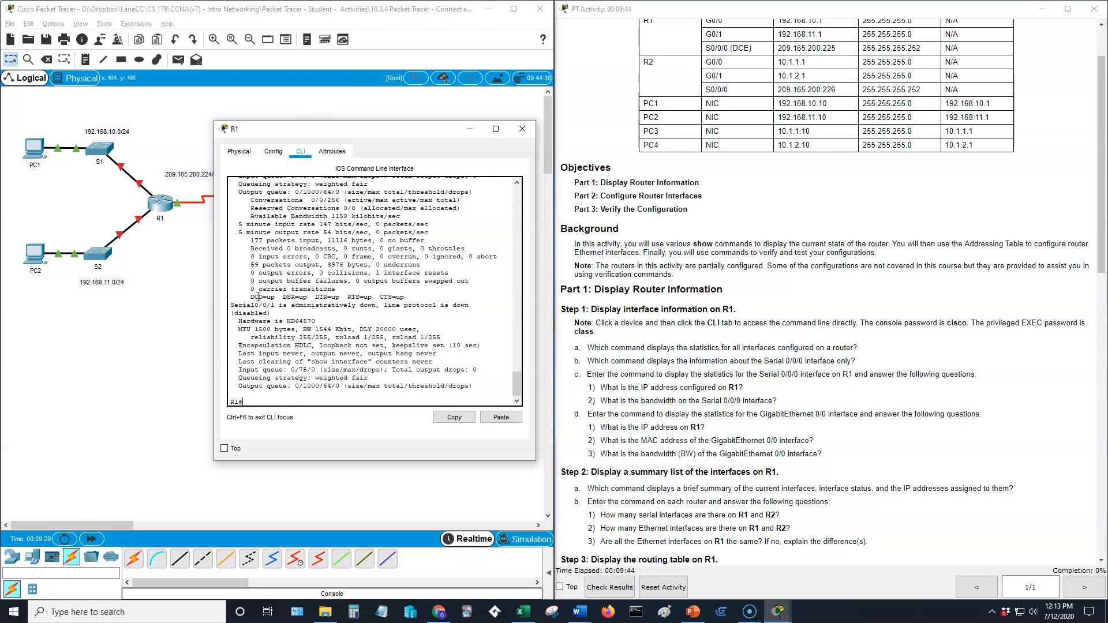
scroll(263, 288, "up", 3)
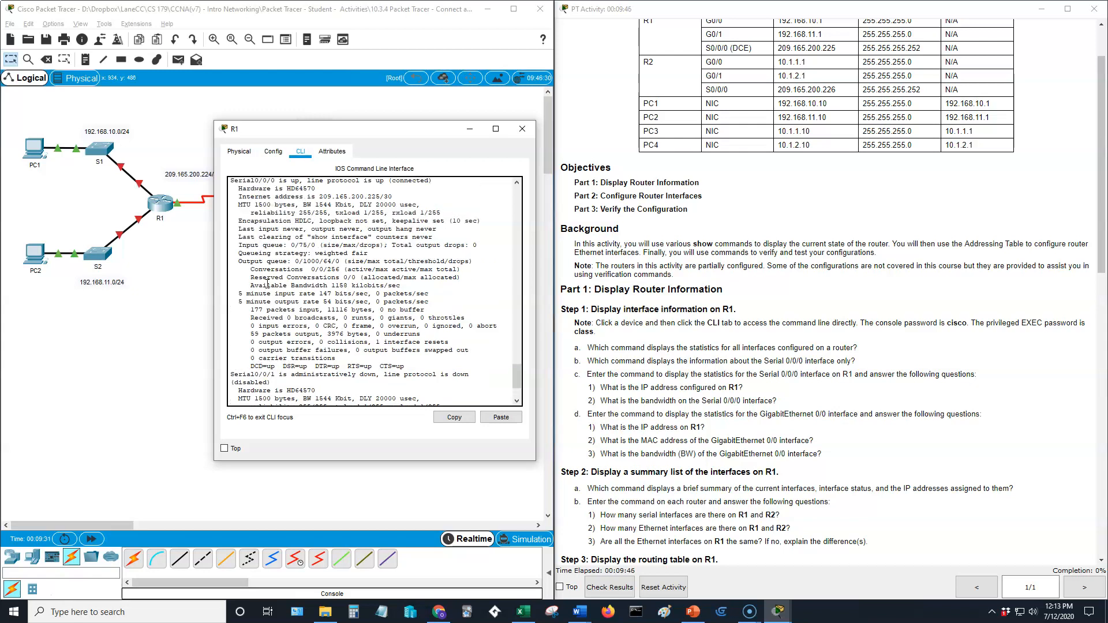
scroll(331, 320, "down", 3)
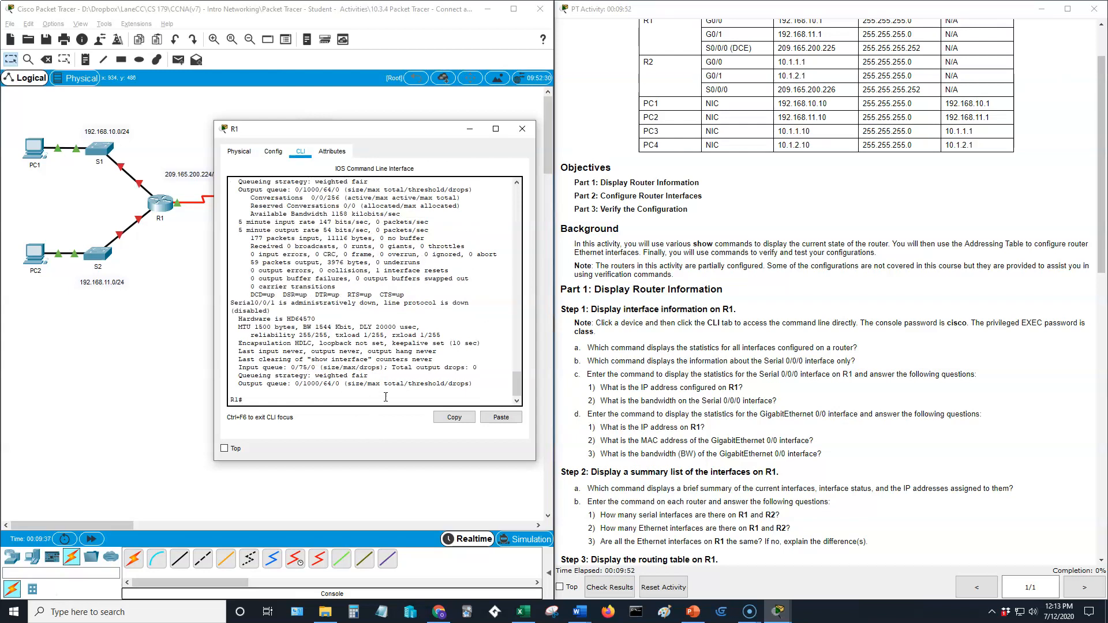
List the show options, then the interface types accepted by show interface ?
type("show ?")
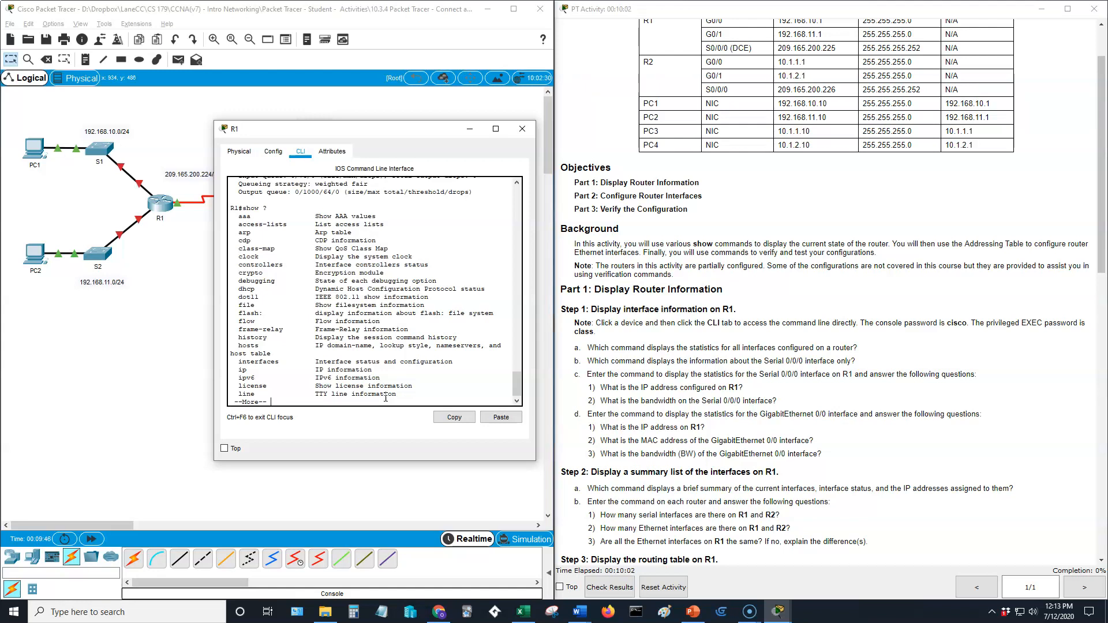
key("space")
key("space")
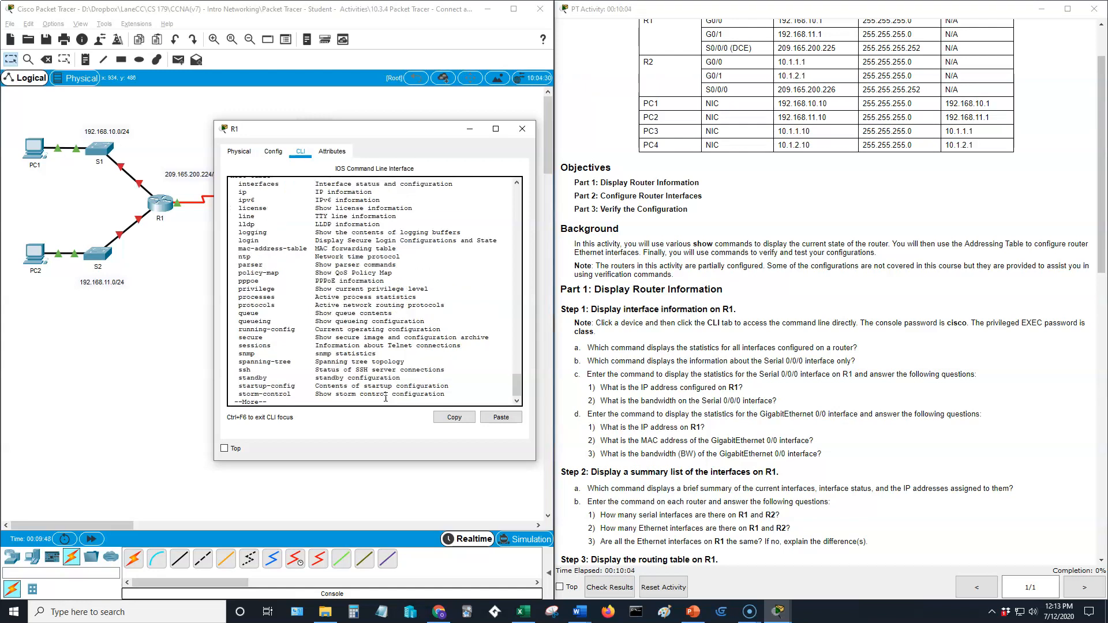
type("in")
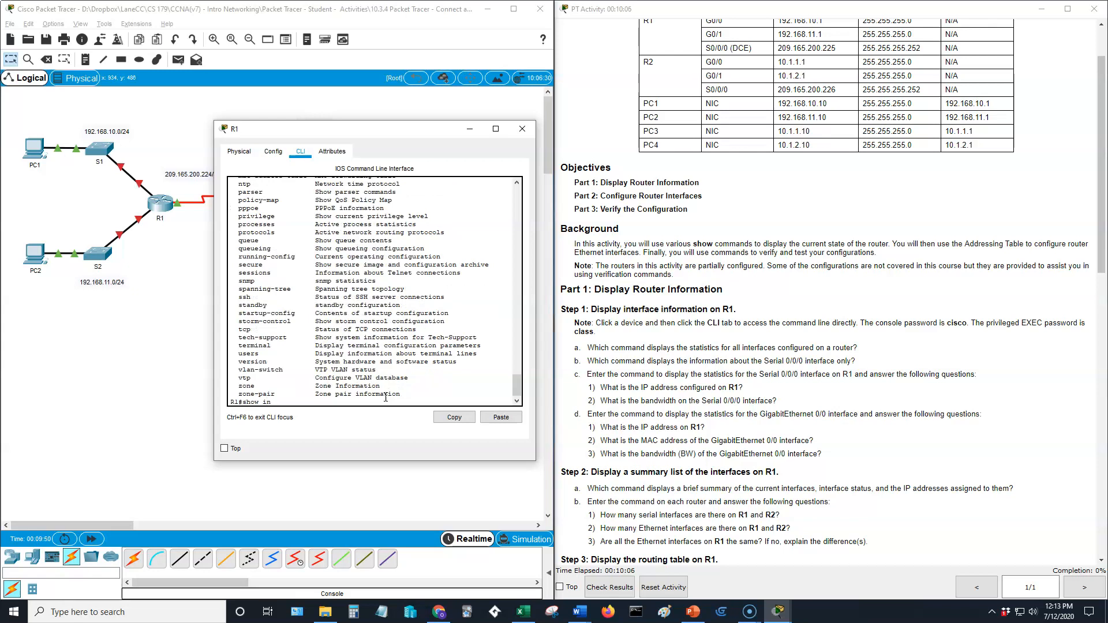
type("terface ?")
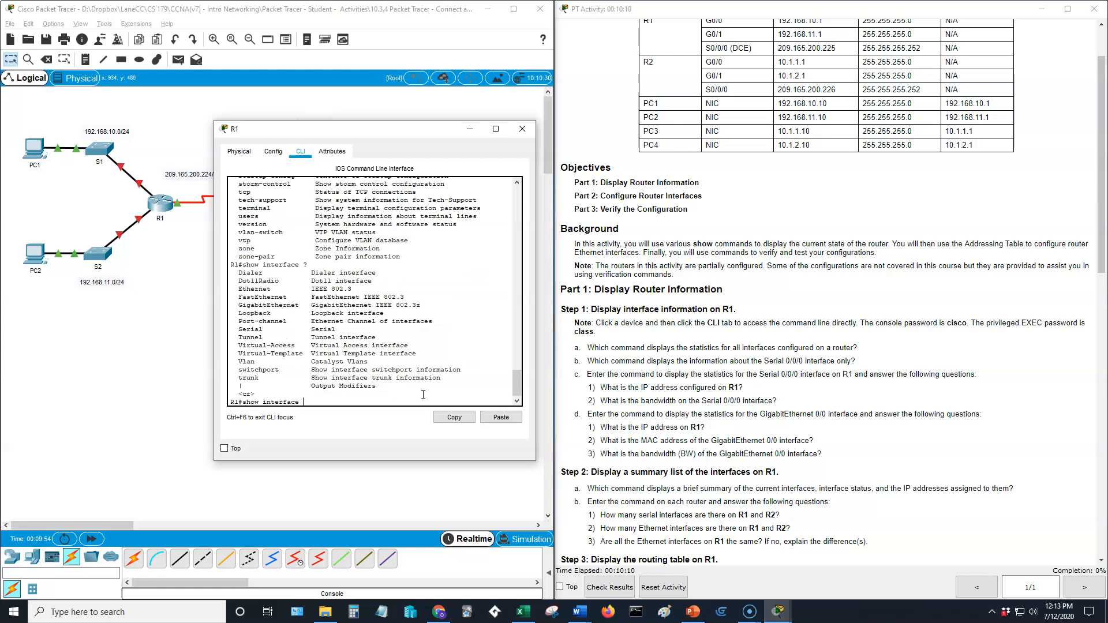
scroll(315, 279, "up", 4)
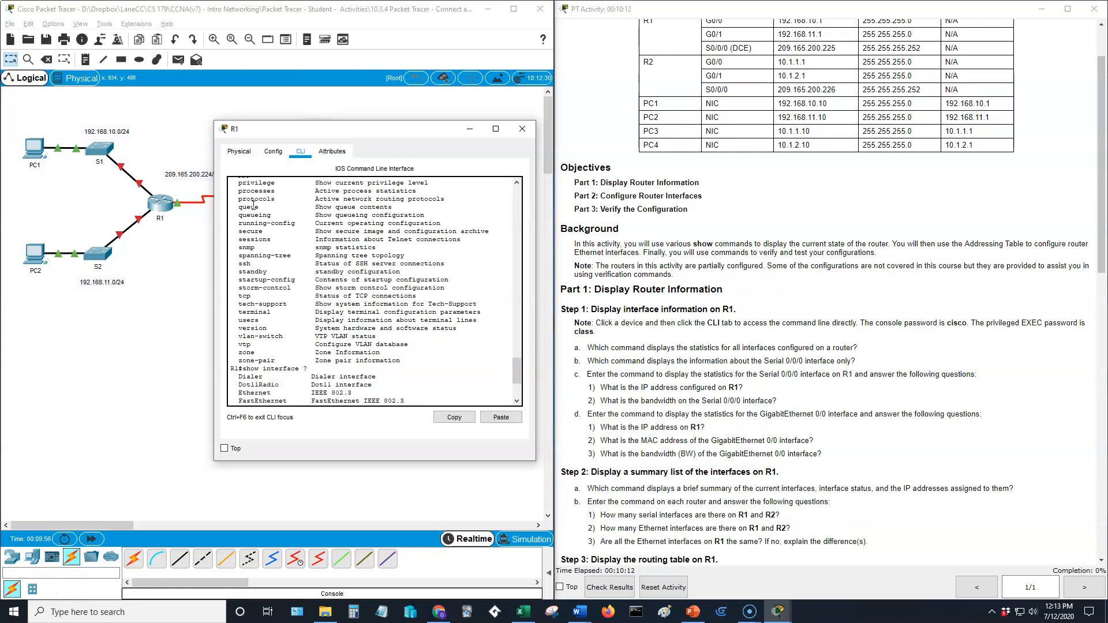
scroll(270, 221, "up", 1)
scroll(270, 221, "up", 2)
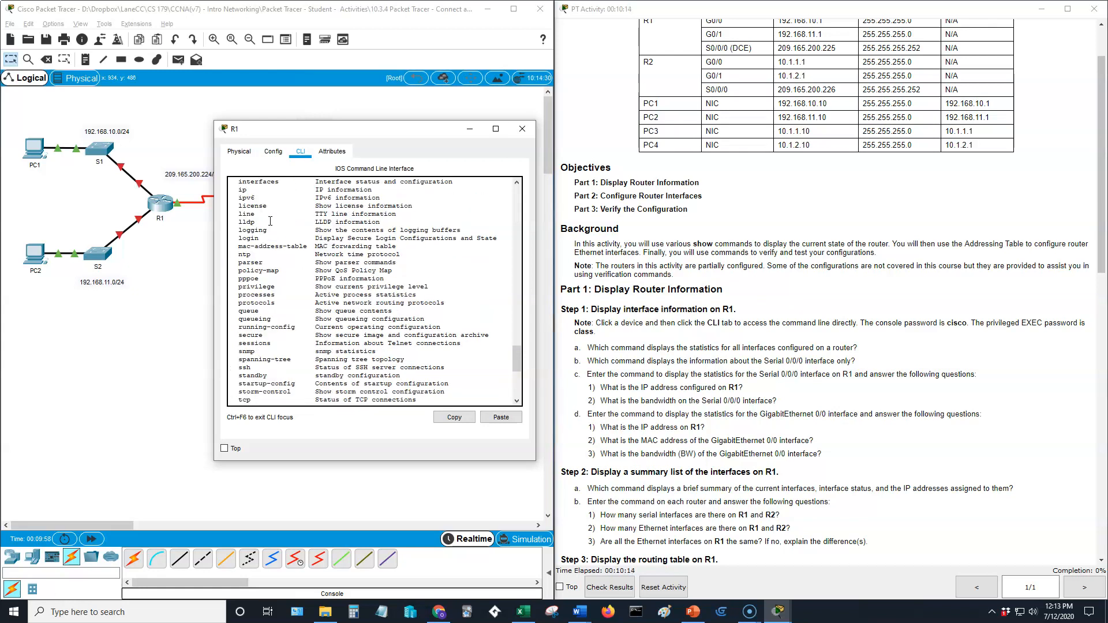
scroll(270, 221, "up", 1)
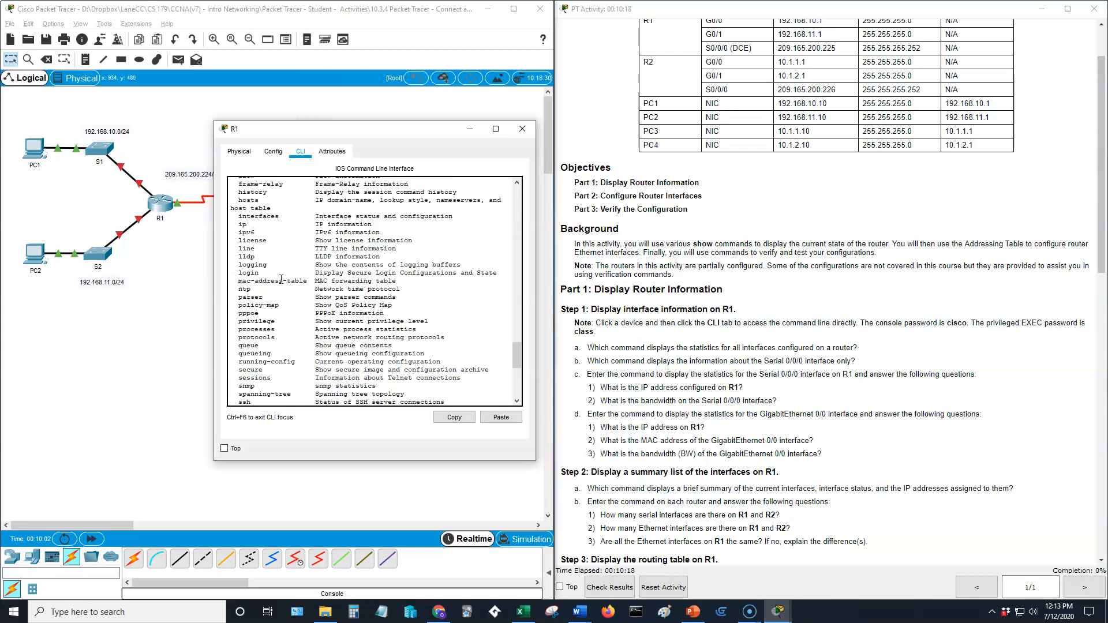
scroll(338, 383, "down", 5)
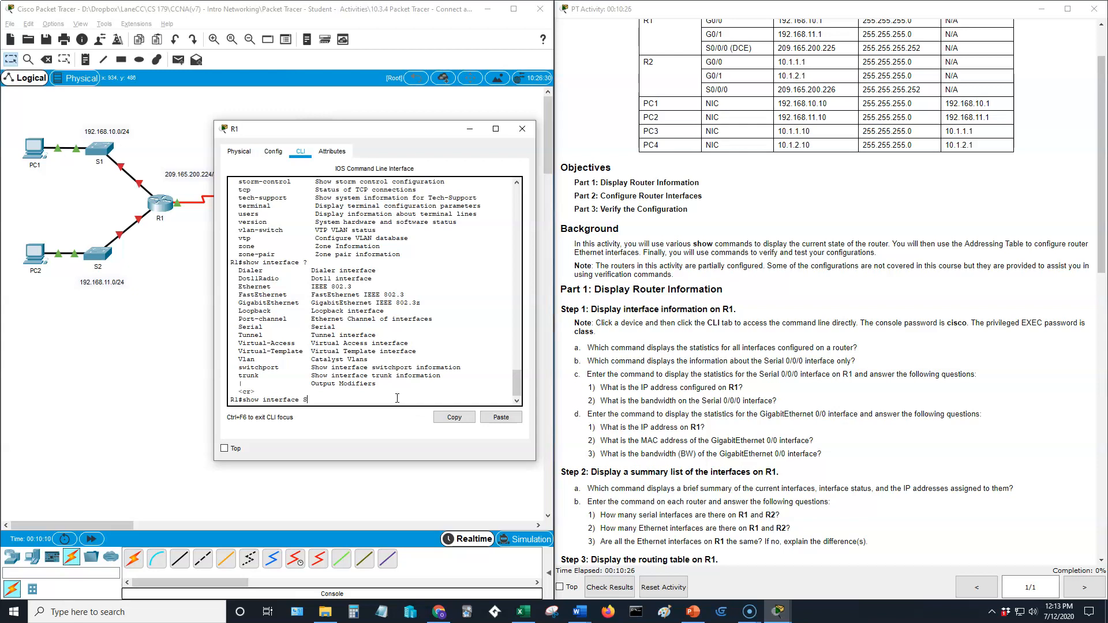
Complete the Serial interface type and check its accepted numbering, preparing the Serial0/0/0 query.
key("Tab")
type("?")
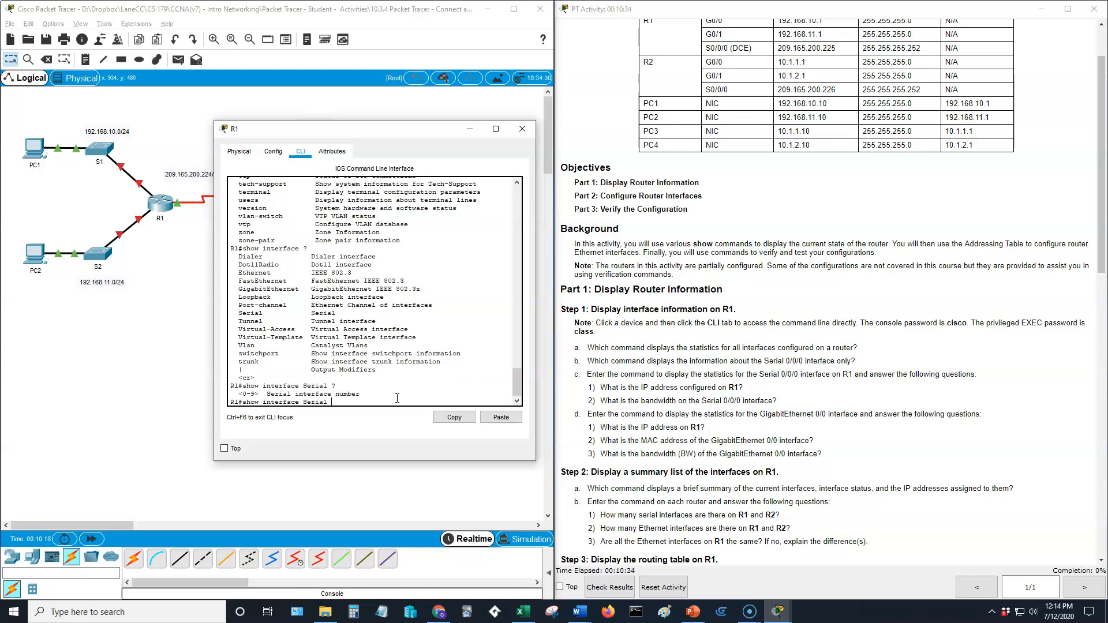
type(" 0/0/0")
key("BackSpace")
key("BackSpace")
key("BackSpace")
key("BackSpace")
key("BackSpace")
key("BackSpace")
key("BackSpace")
Show Serial0/0/0 statistics and highlight its 209.165.200.225 address and 1544 Kbit bandwidth.
type("0/0/0")
key("Return")
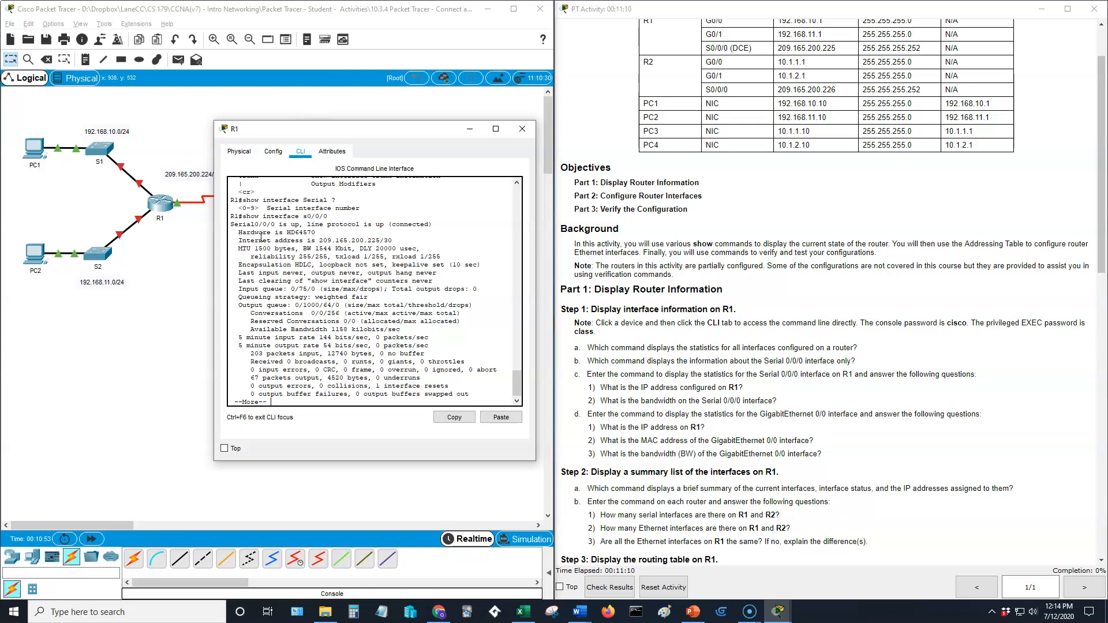
left_click_drag(240, 240, 273, 241)
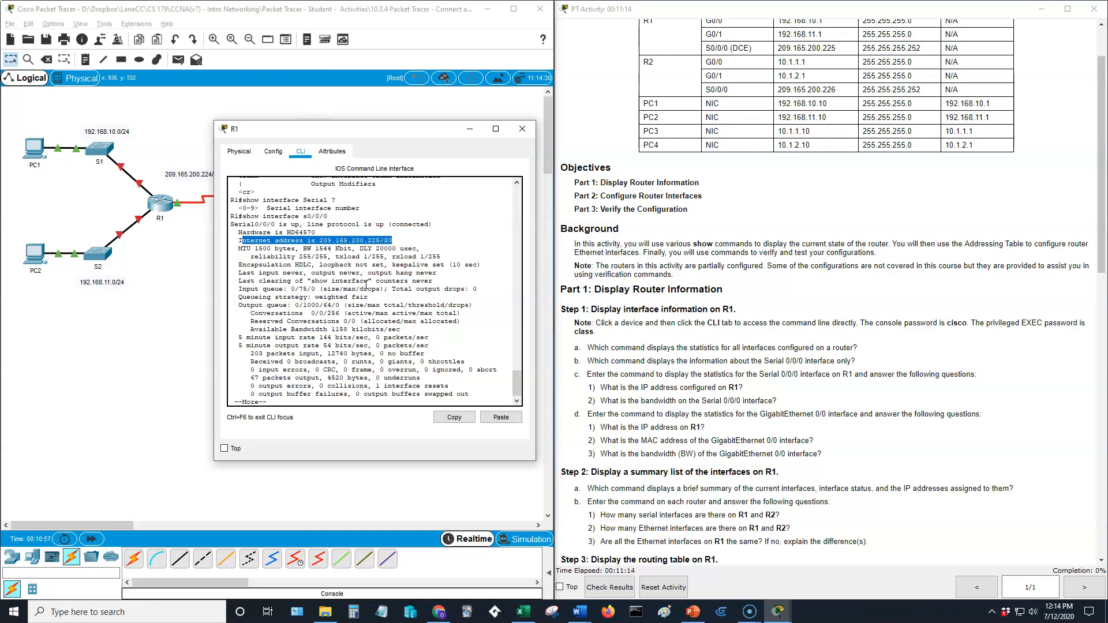
left_click_drag(368, 283, 365, 282)
left_click_drag(303, 248, 332, 249)
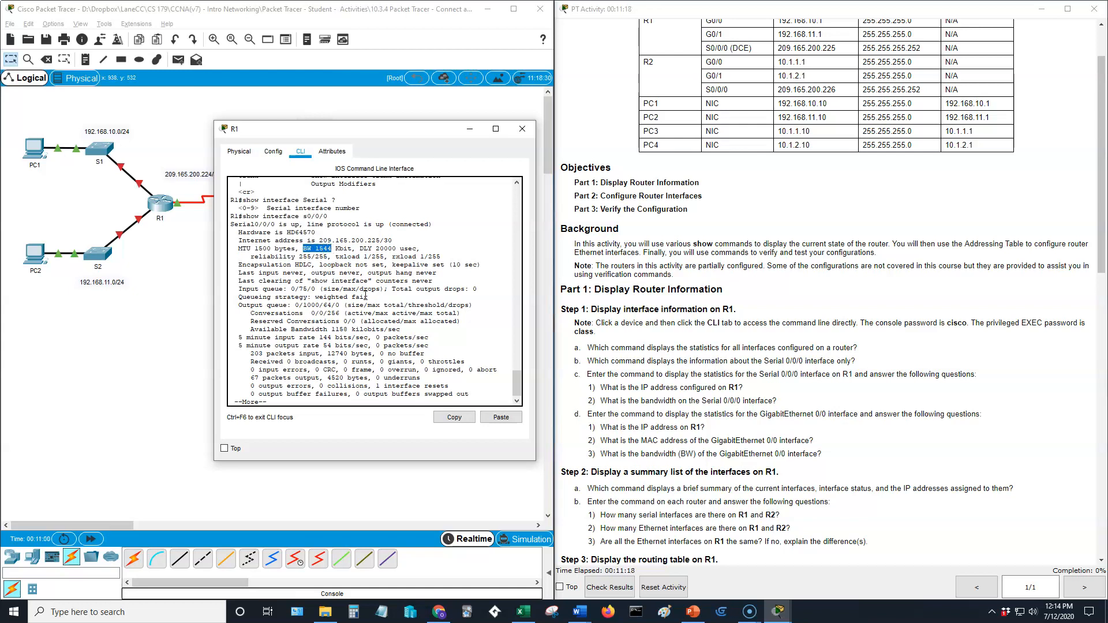
left_click(379, 338)
Finish the paged output back to R1# and enter show interface g0/0.
scroll(661, 411, "down", 2)
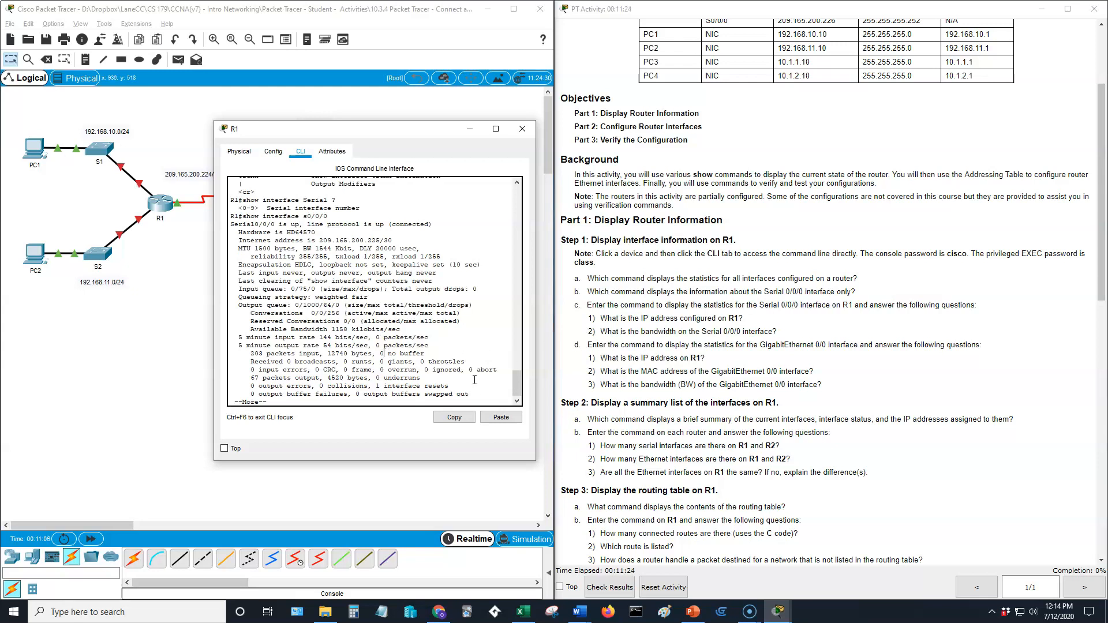
key("Return")
key("Return")
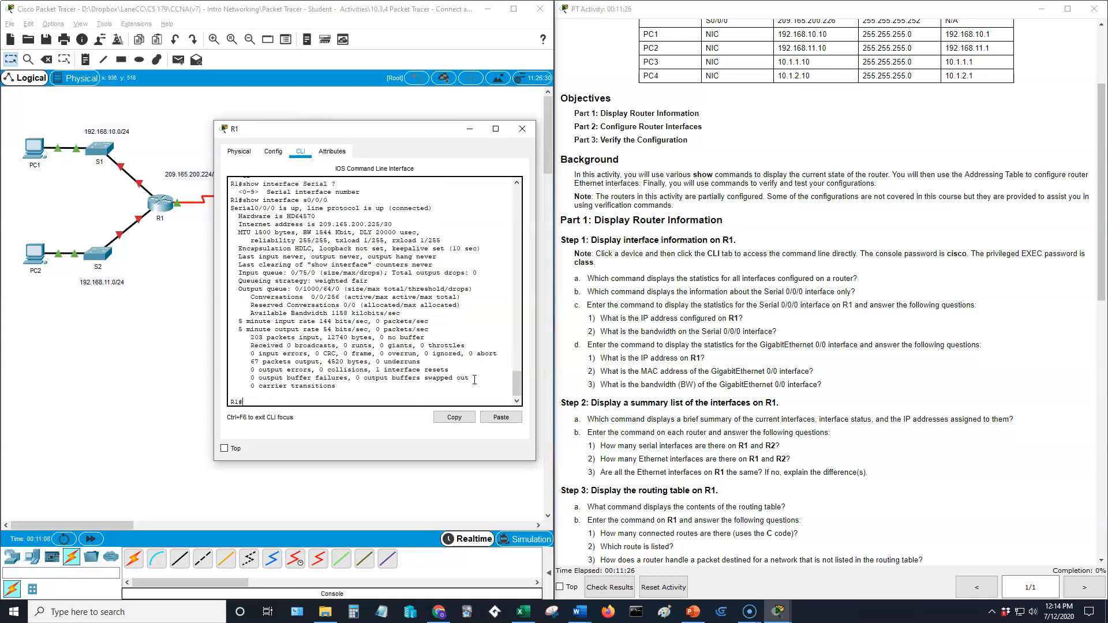
type("show interface g0/0")
key("Return")
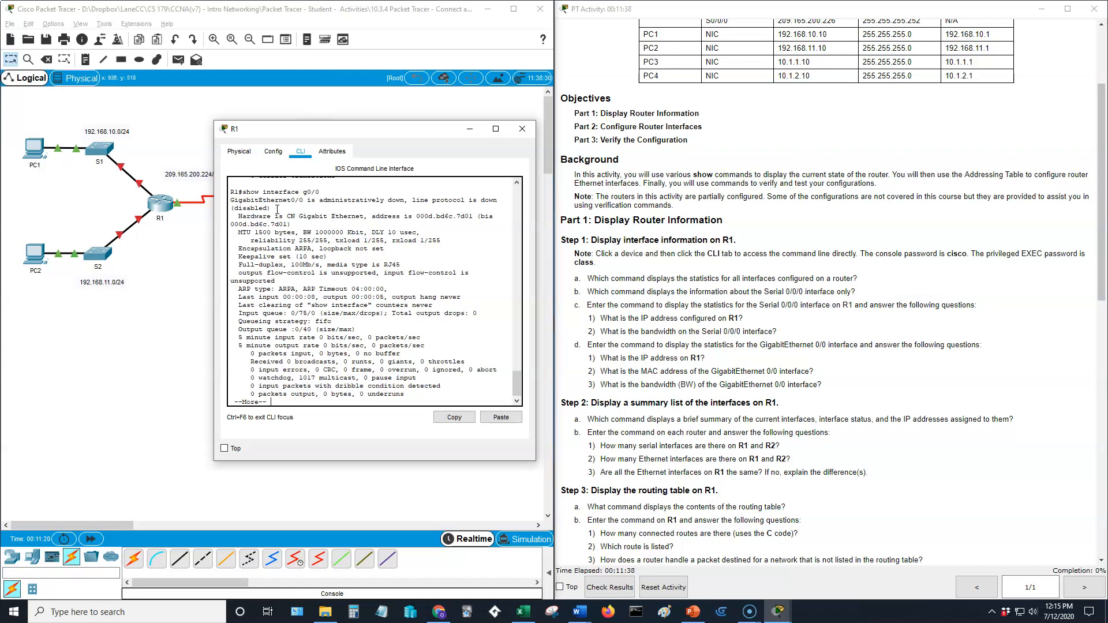
Mark GigabitEthernet0/0's MAC address 000d.bd6c.7d01 and its 1000000 Kbit bandwidth.
left_click_drag(517, 388, 518, 351)
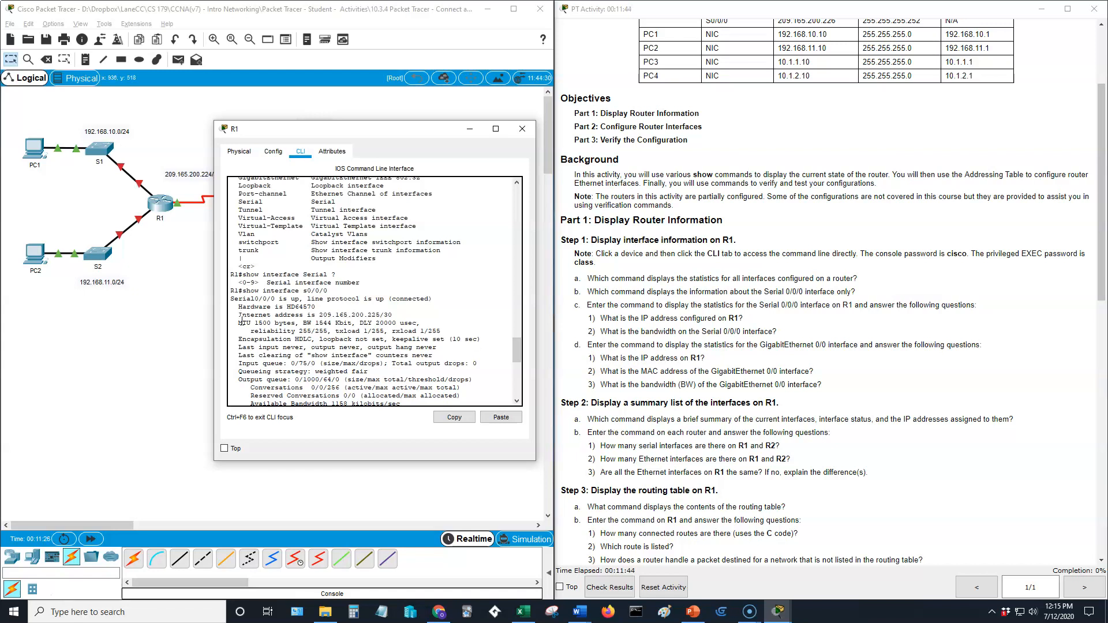
left_click_drag(512, 344, 519, 371)
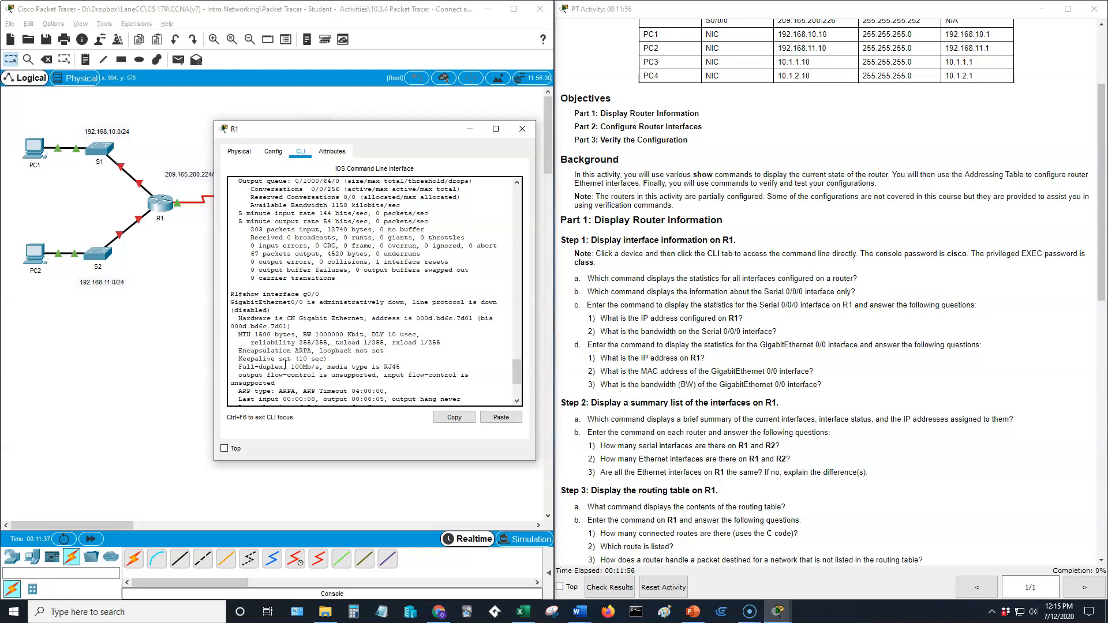
scroll(452, 324, "down", 3)
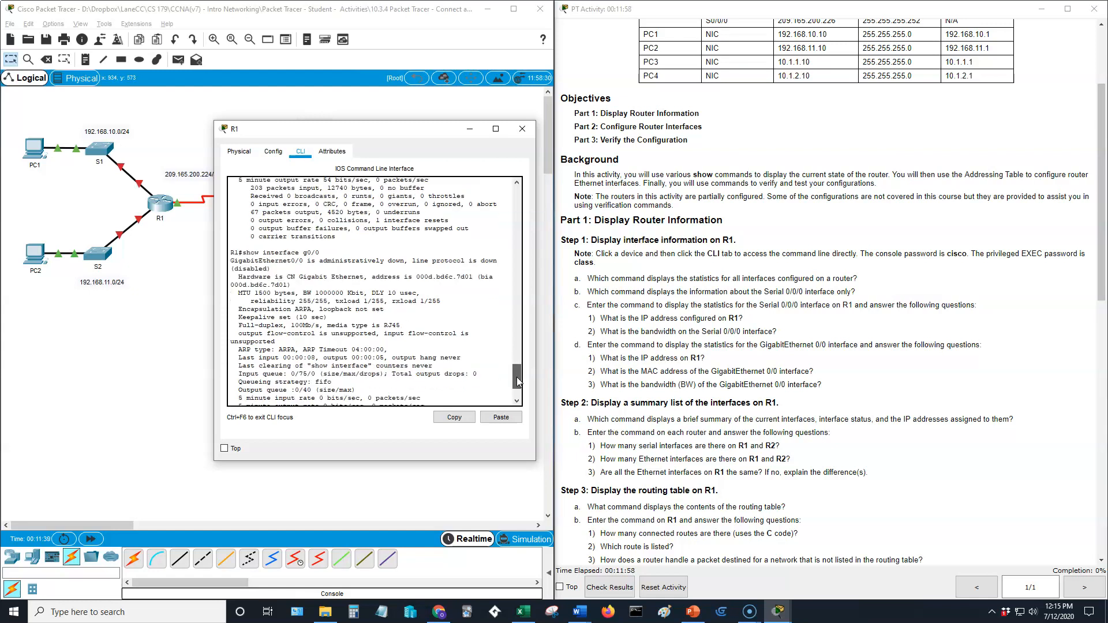
left_click_drag(416, 260, 474, 261)
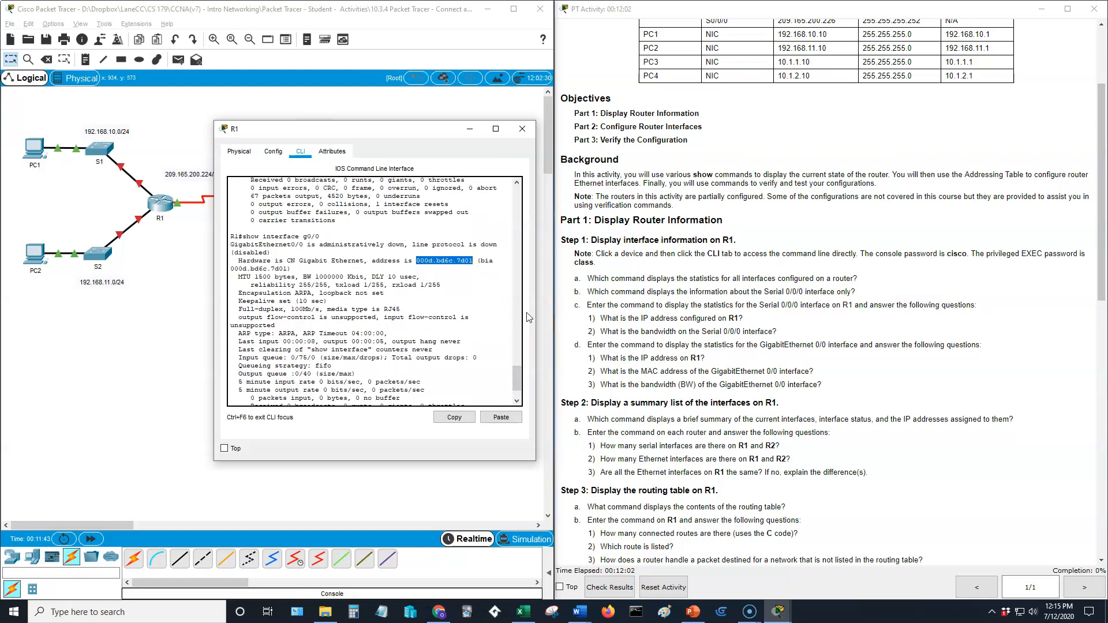
left_click_drag(304, 276, 344, 277)
Check the activity instructions, then quit the paged output to return to R1#.
left_click(631, 406)
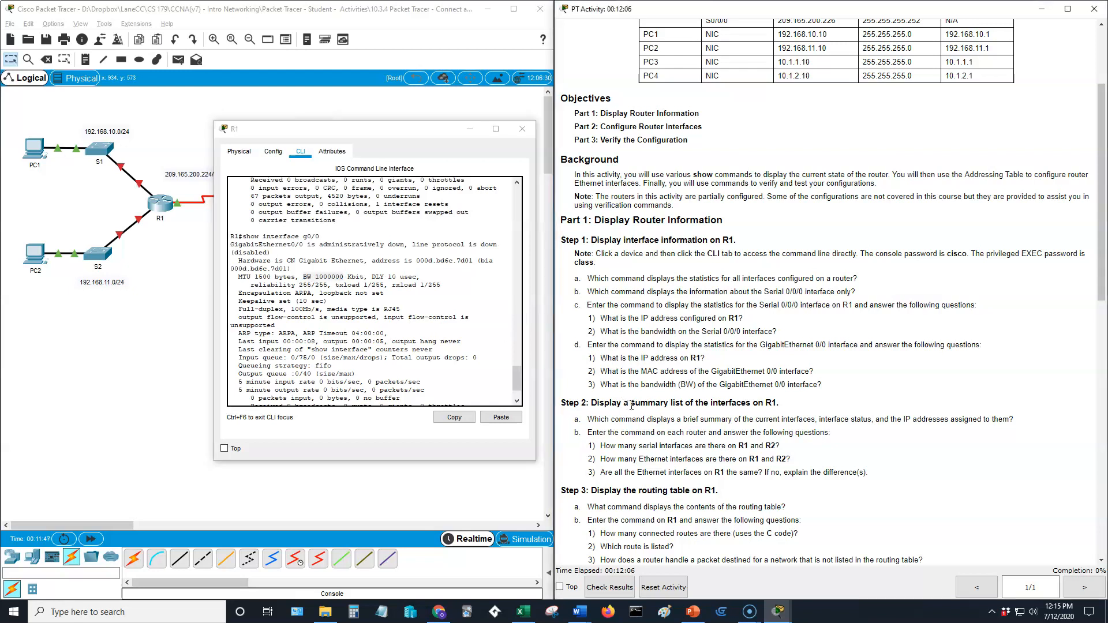
scroll(435, 350, "down", 2)
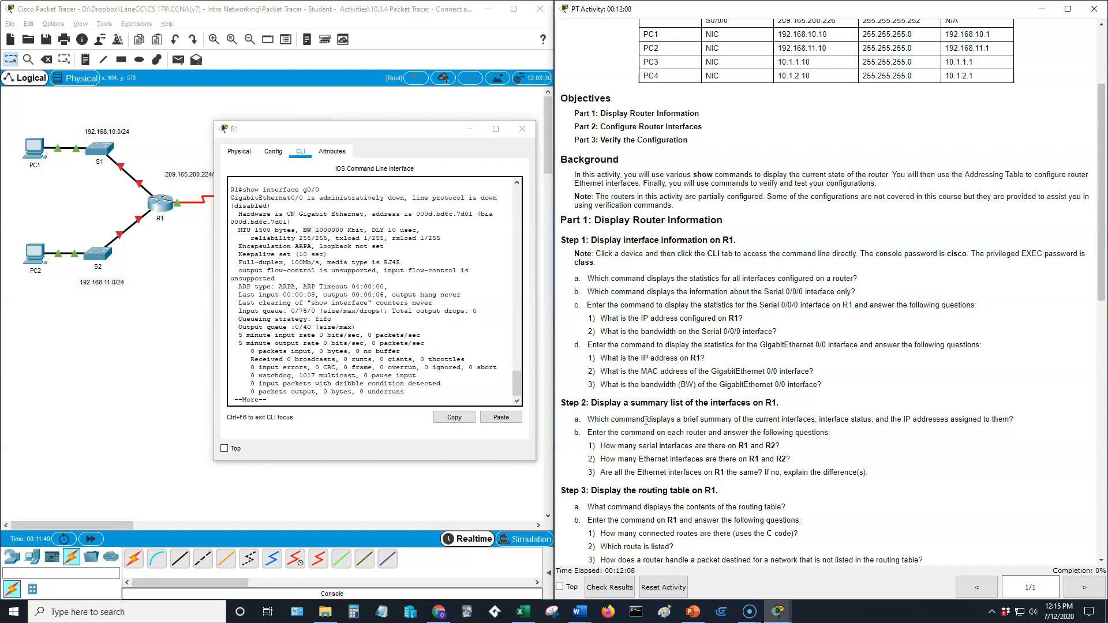
scroll(645, 398, "down", 2)
scroll(661, 333, "down", 2)
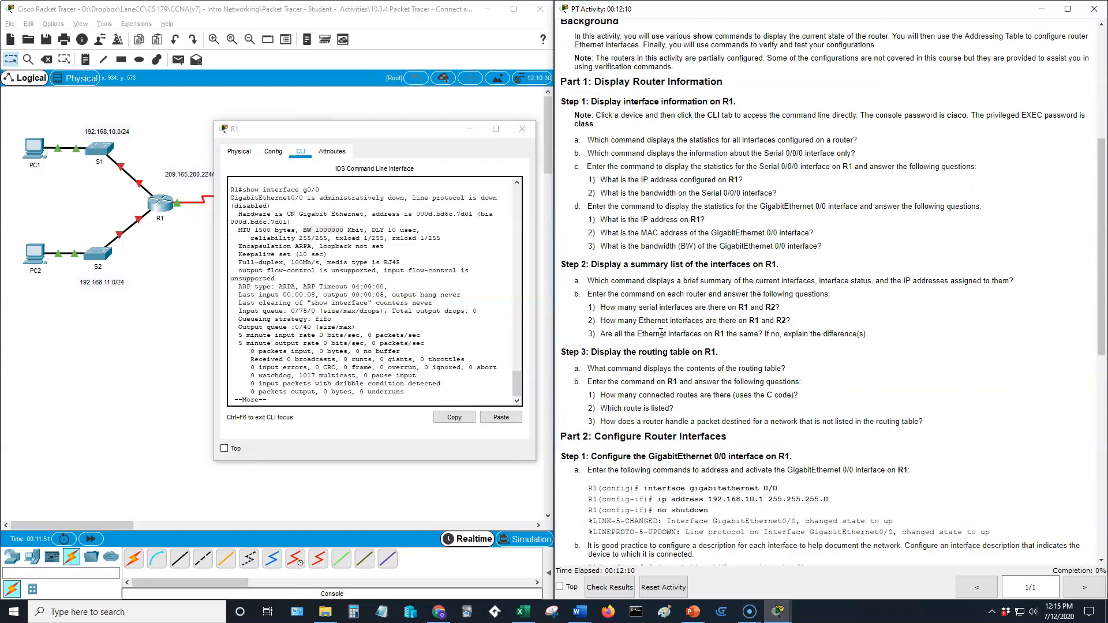
left_click(369, 382)
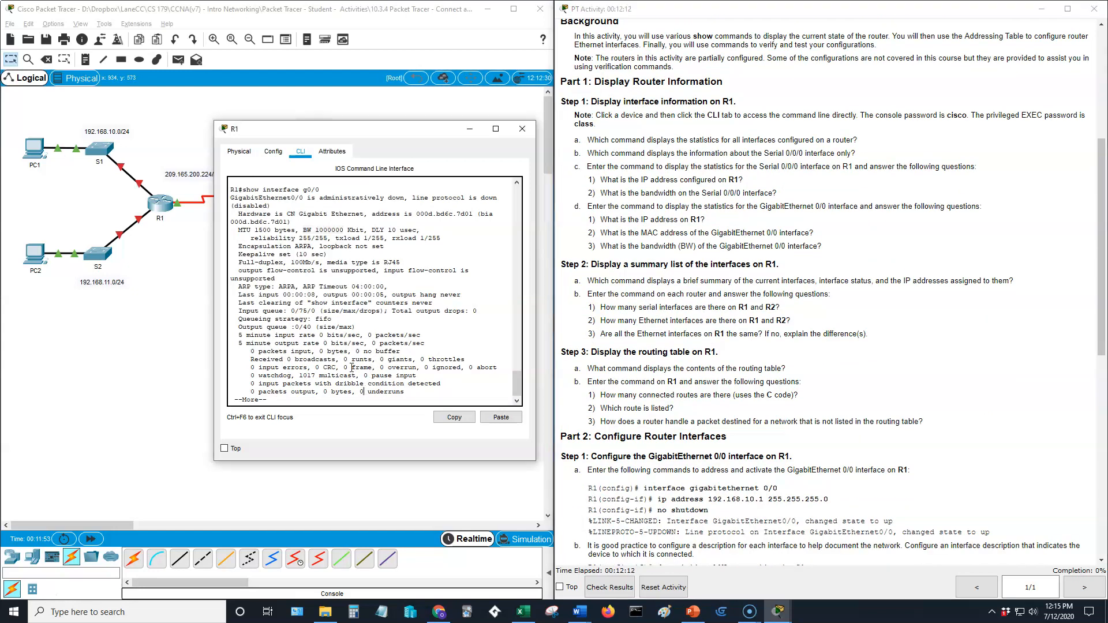
key("q")
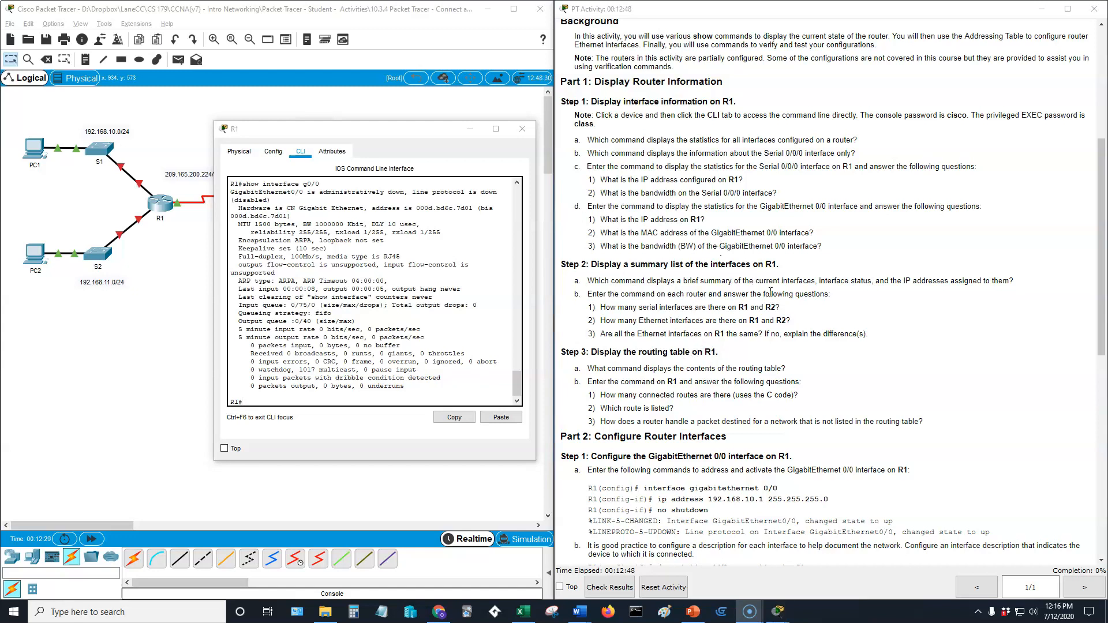
scroll(777, 281, "down", 1)
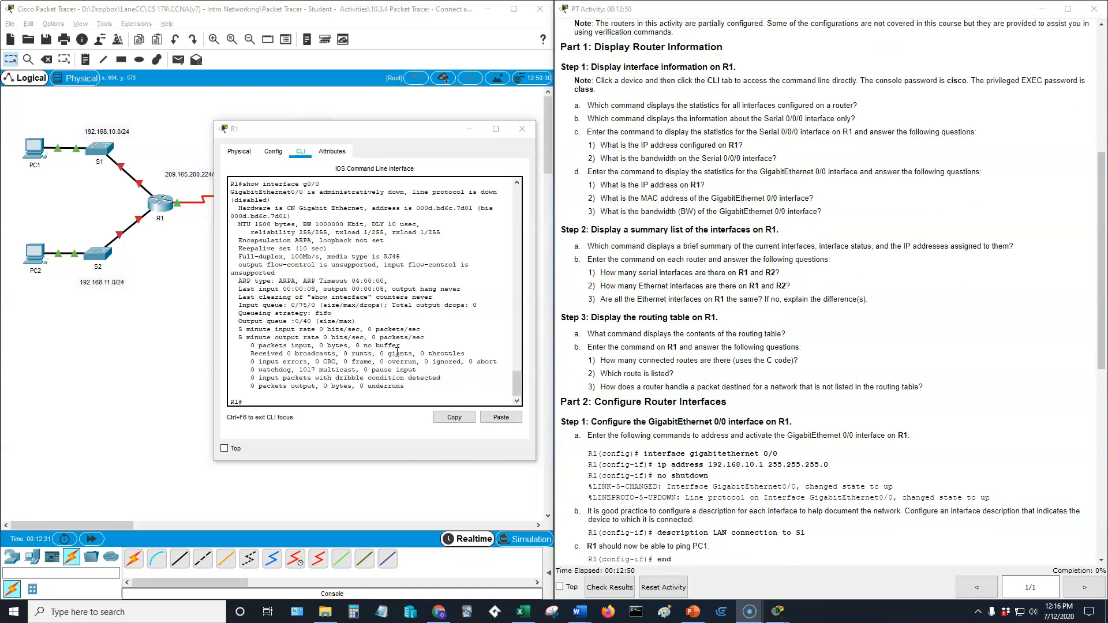
left_click(276, 399)
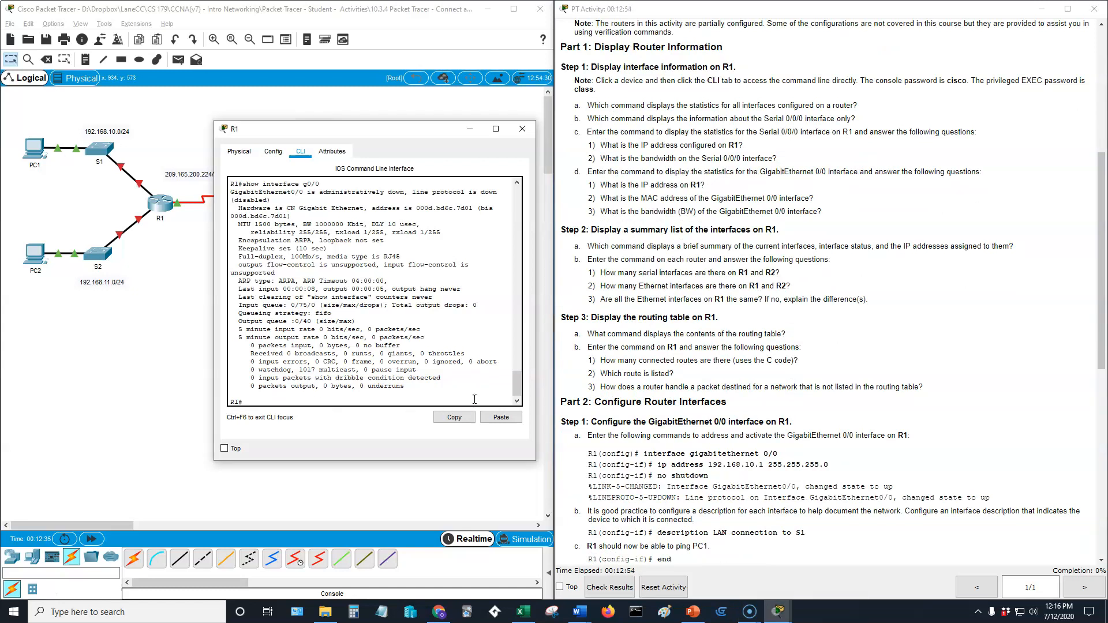
Run show ip interface brief and widen the R1 console to read the summary.
type("show ip ?")
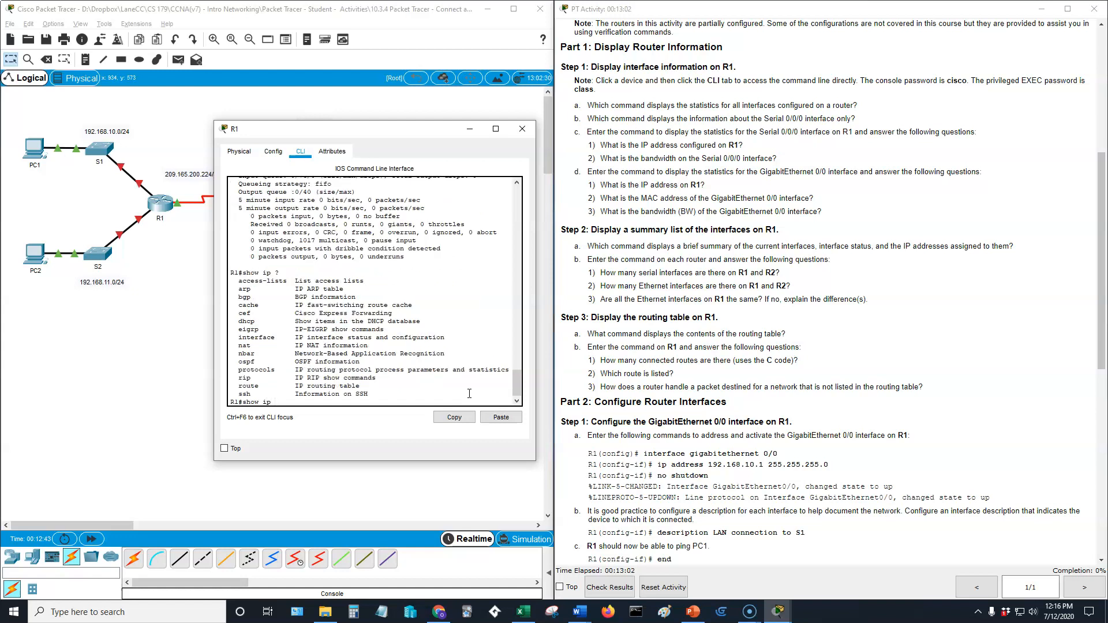
type("interface brief")
key("Return")
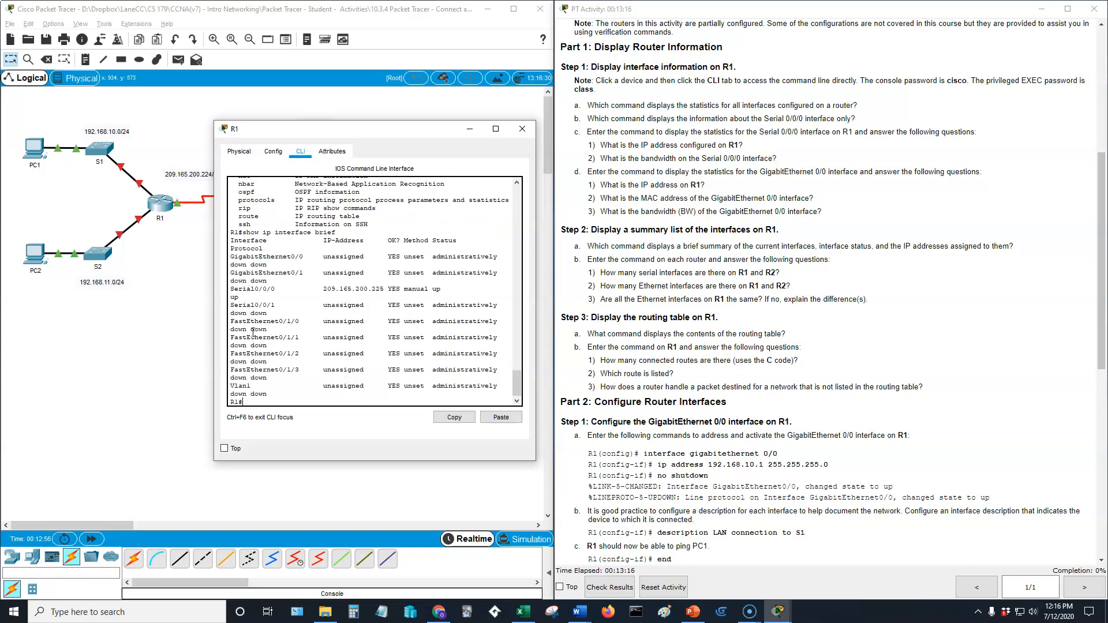
left_click_drag(214, 294, 164, 296)
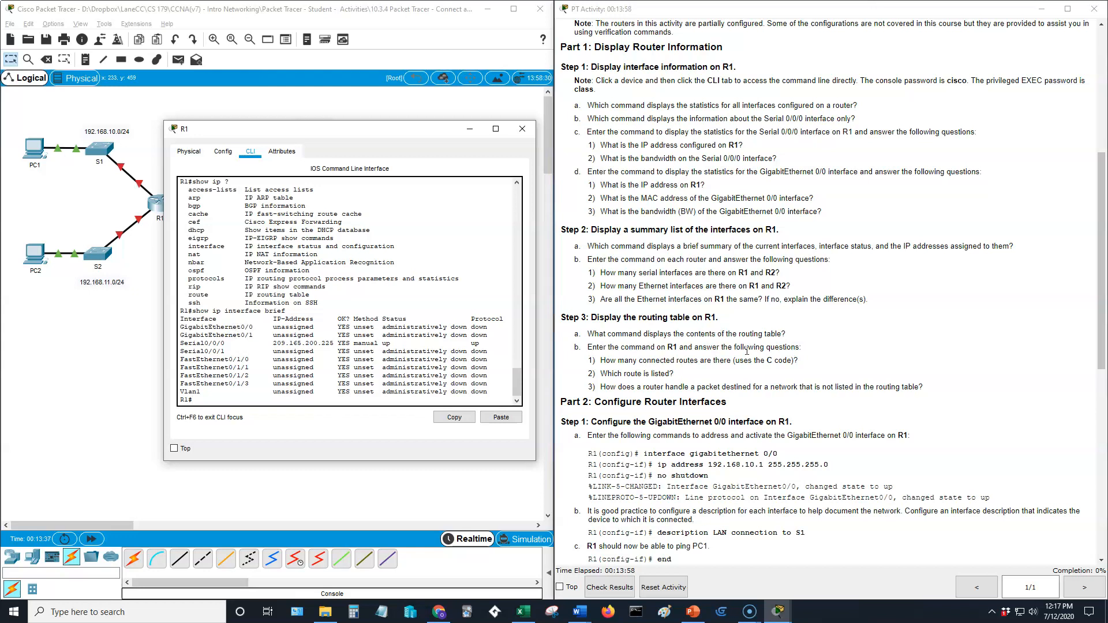
scroll(688, 283, "down", 3)
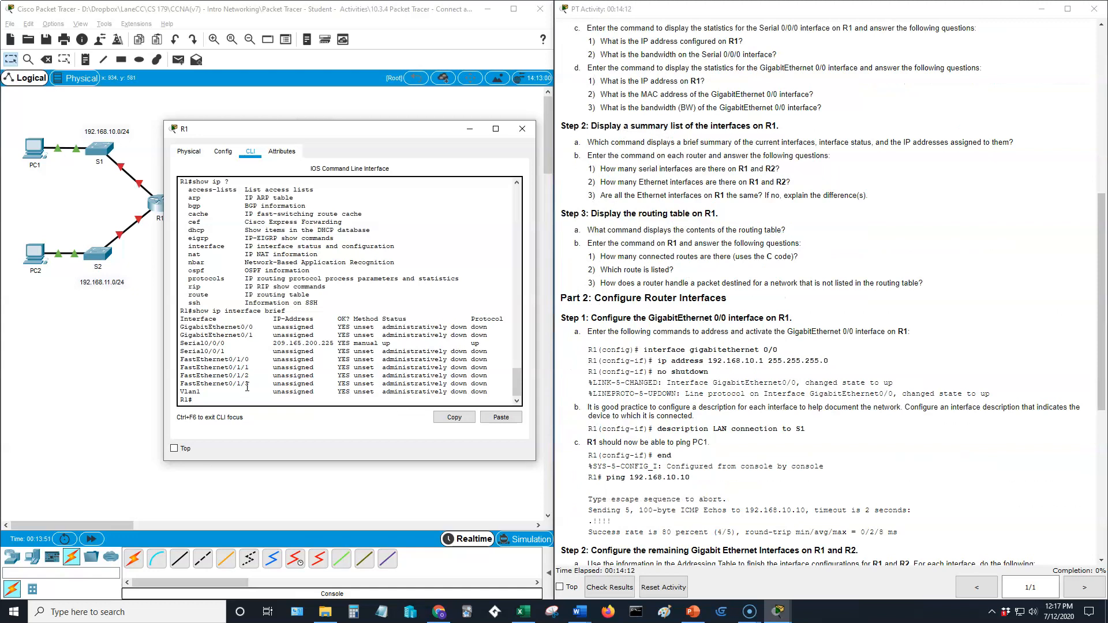
type("show ip route")
Run show ip route and shift the R1 window to view R2, the switches and instructions.
key("Return")
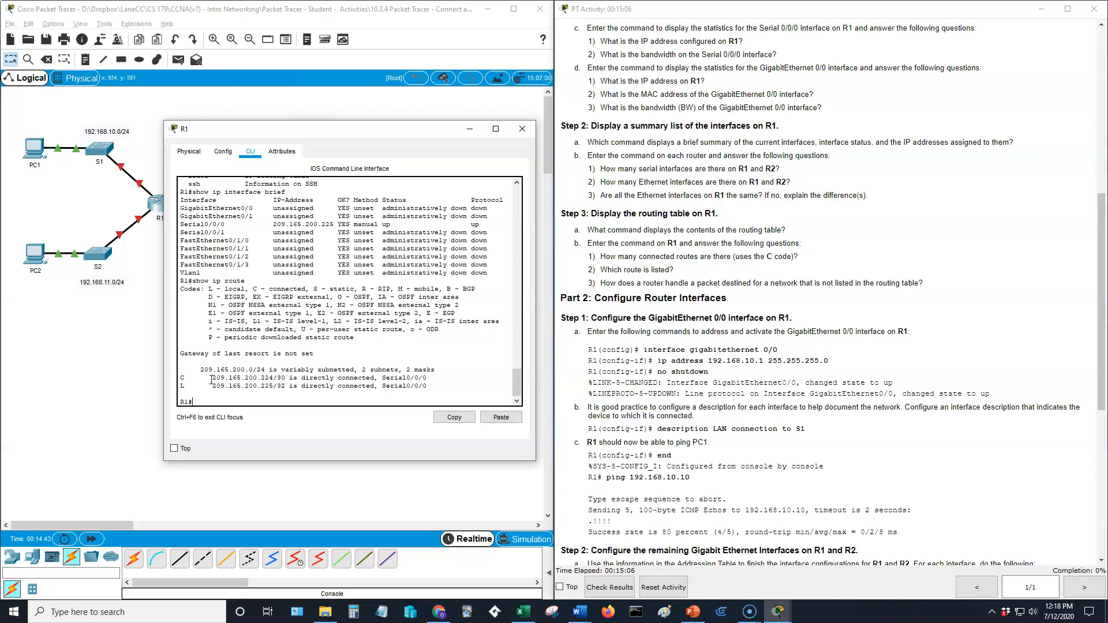
left_click_drag(239, 129, 379, 153)
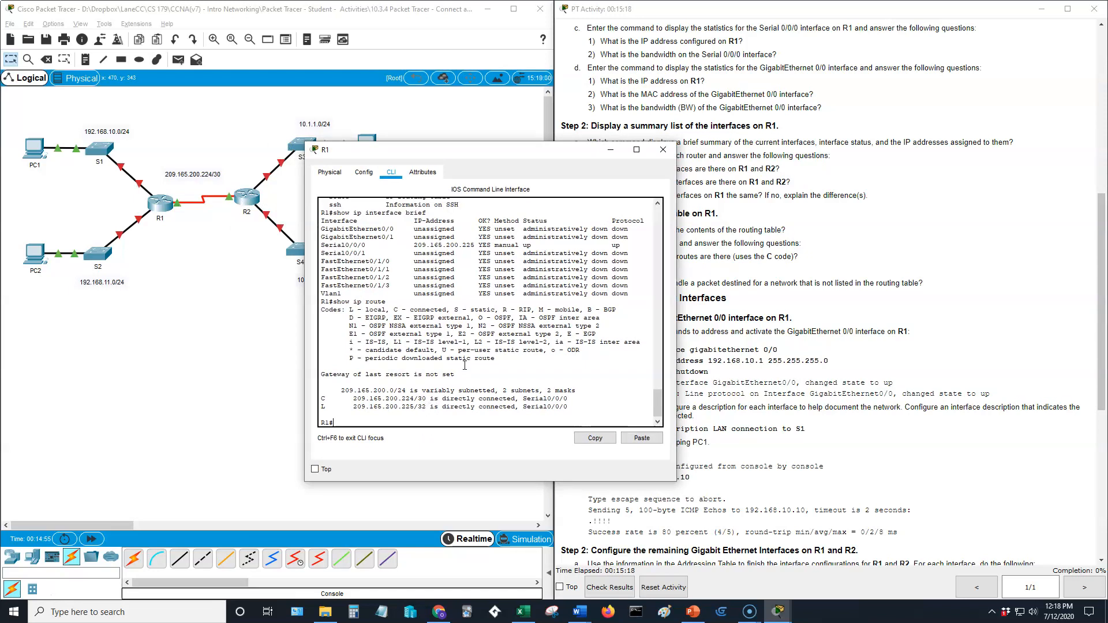
left_click_drag(580, 155, 444, 141)
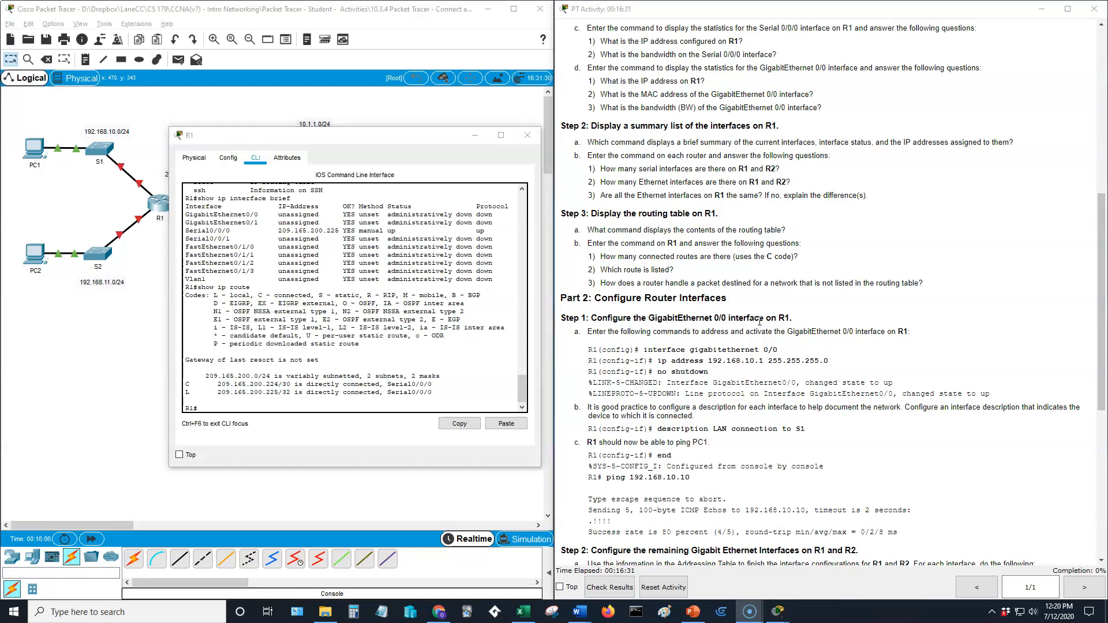
scroll(760, 321, "down", 3)
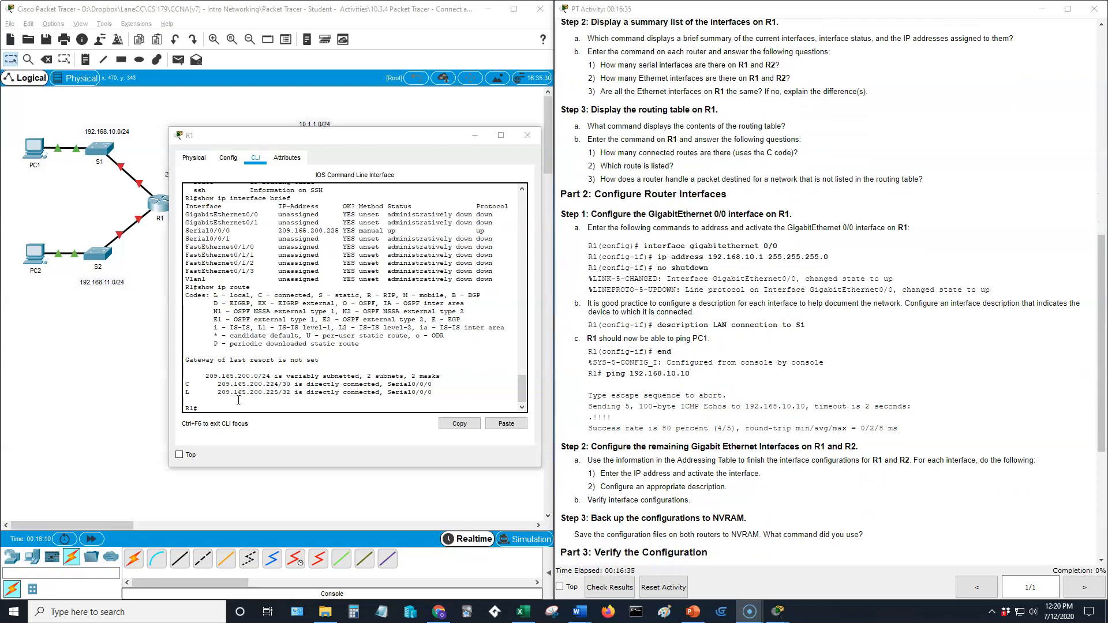
left_click(400, 328)
key("Return")
Enter global configuration, select interface g0/0, and list its ip subcommands.
type("config t")
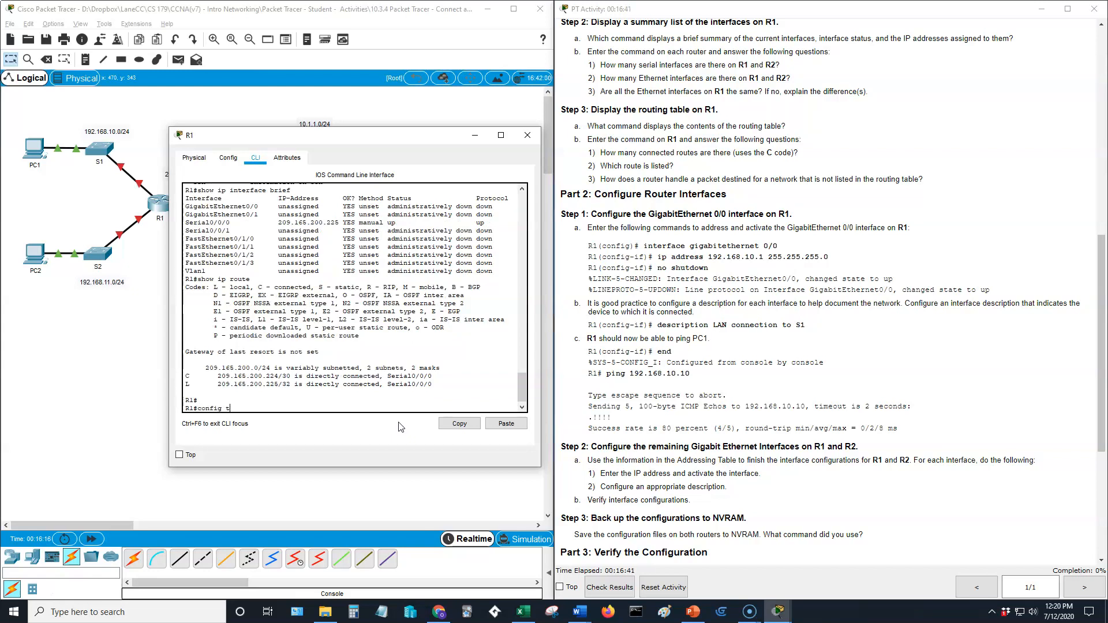
key("Return")
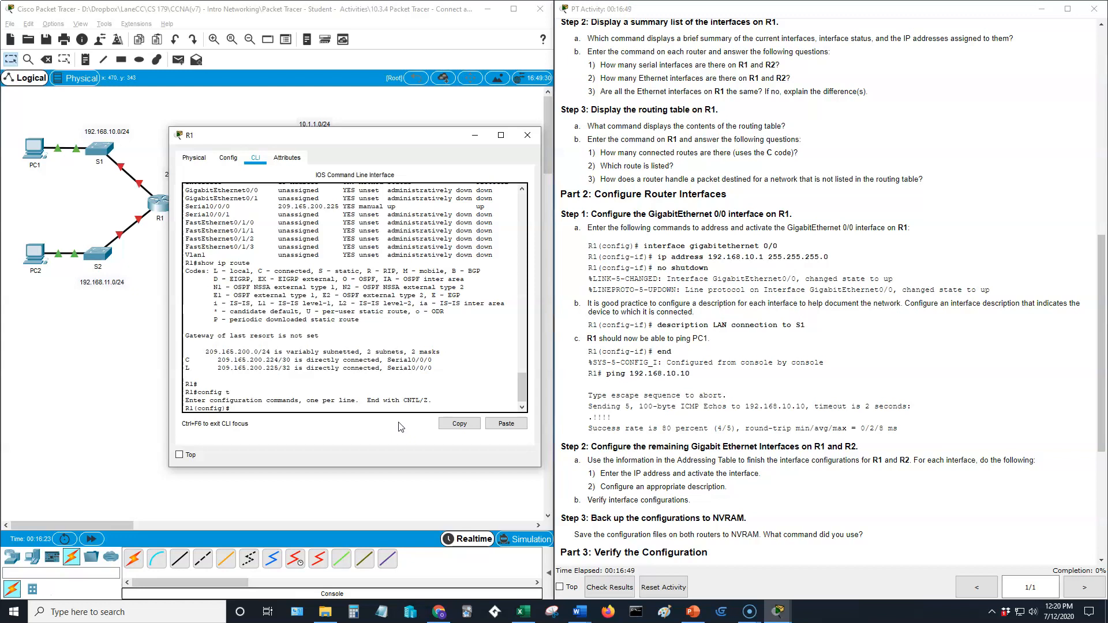
type("int g0/0")
key("Return")
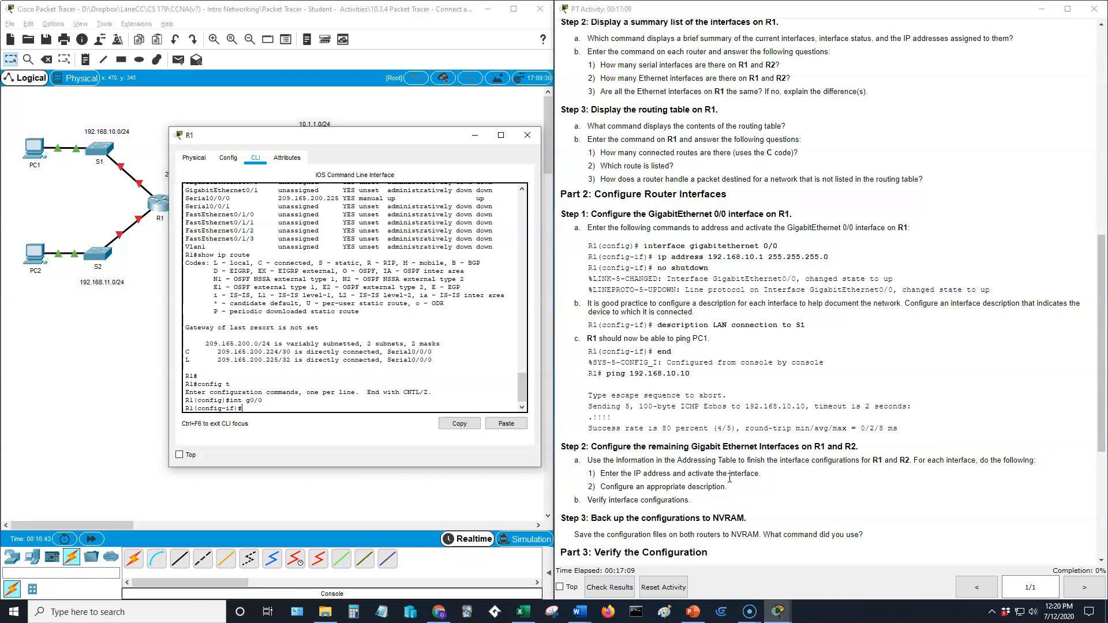
type("i")
type("p ?")
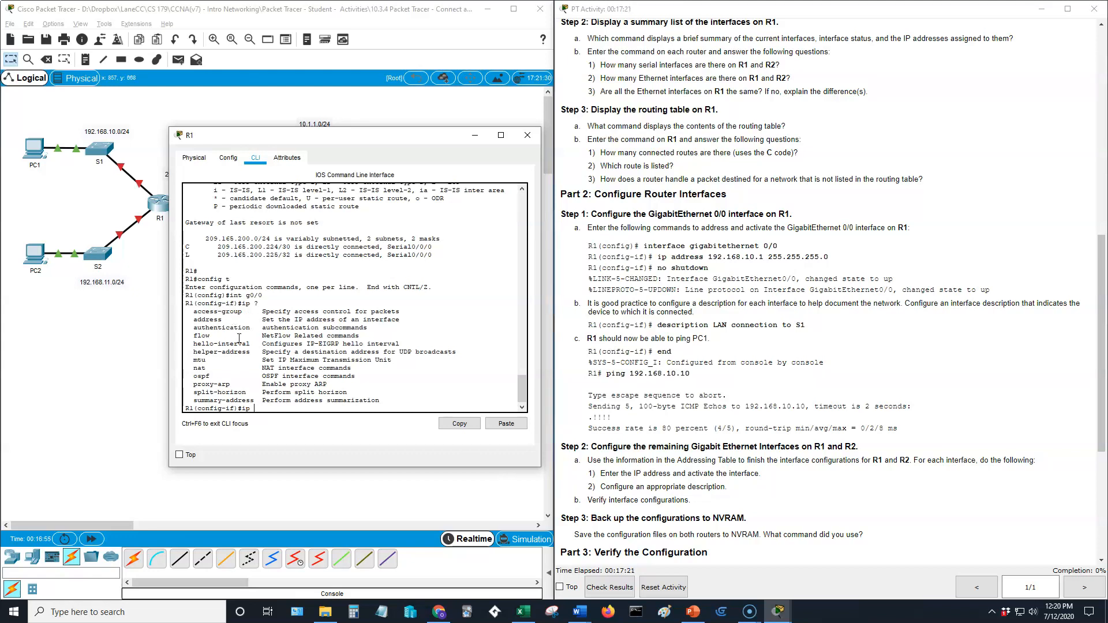
Assign 192.168.10.1 255.255.255.0 to GigabitEthernet0/0 and begin typing no shutdown.
type("address ?")
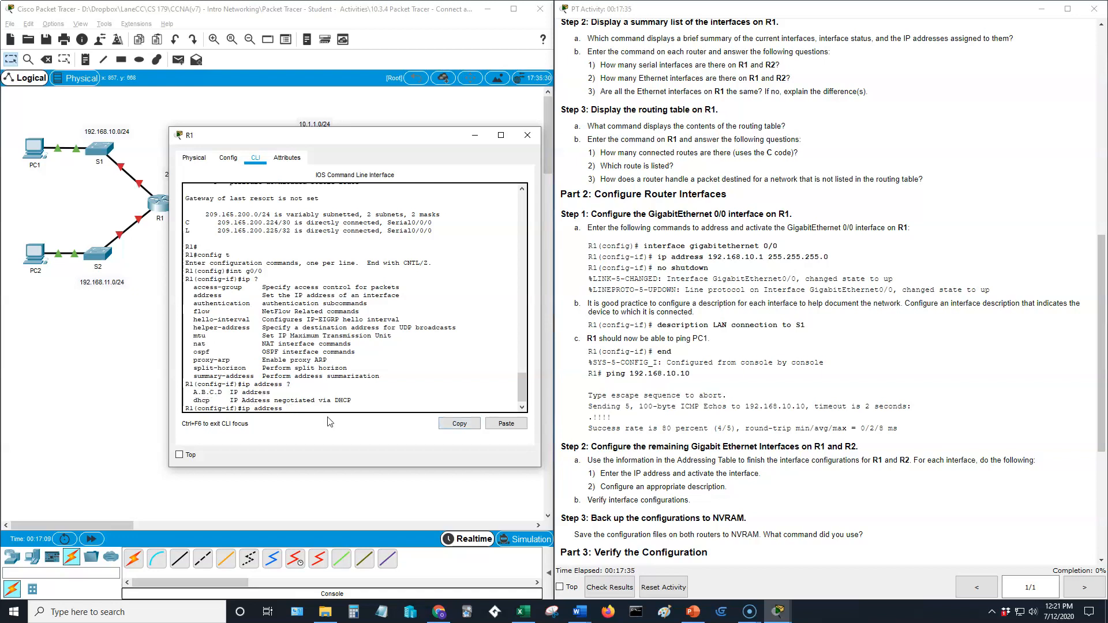
type("92.168.10.1 ?")
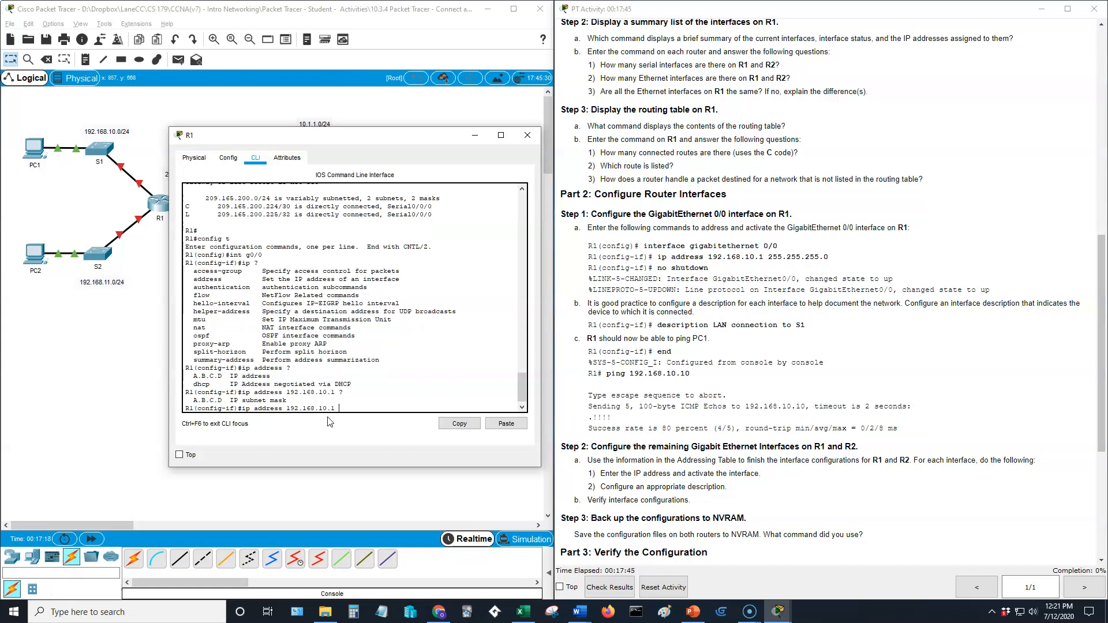
type("255.255.255.0")
key("Return")
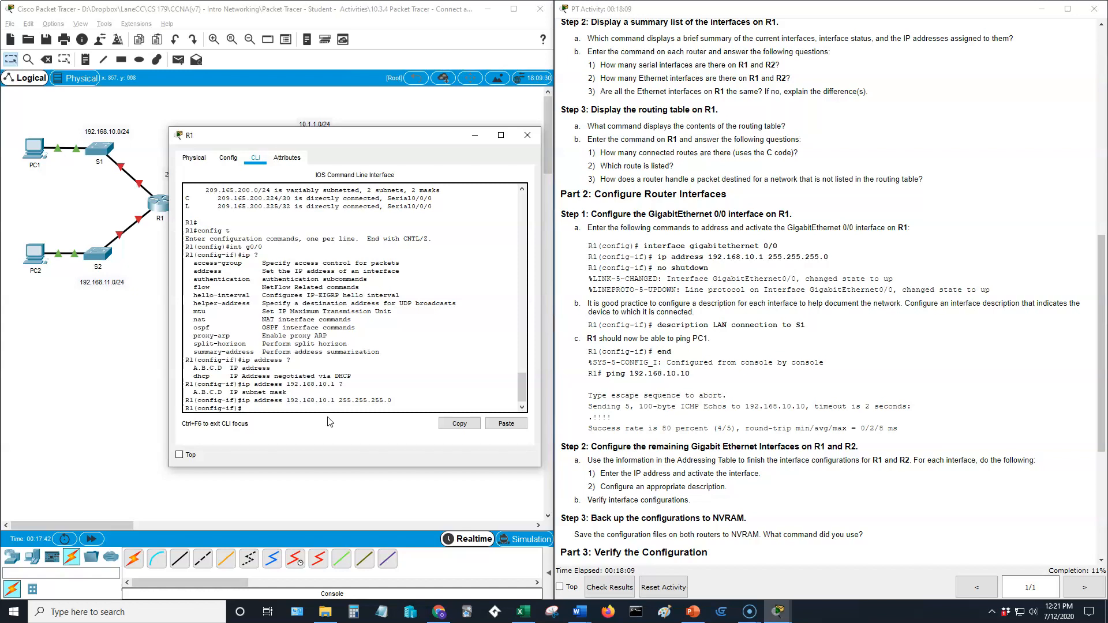
type("n")
Enable GigabitEthernet0/0 with no shutdown and restore the R1(config-if)# prompt after the status messages.
key("Return")
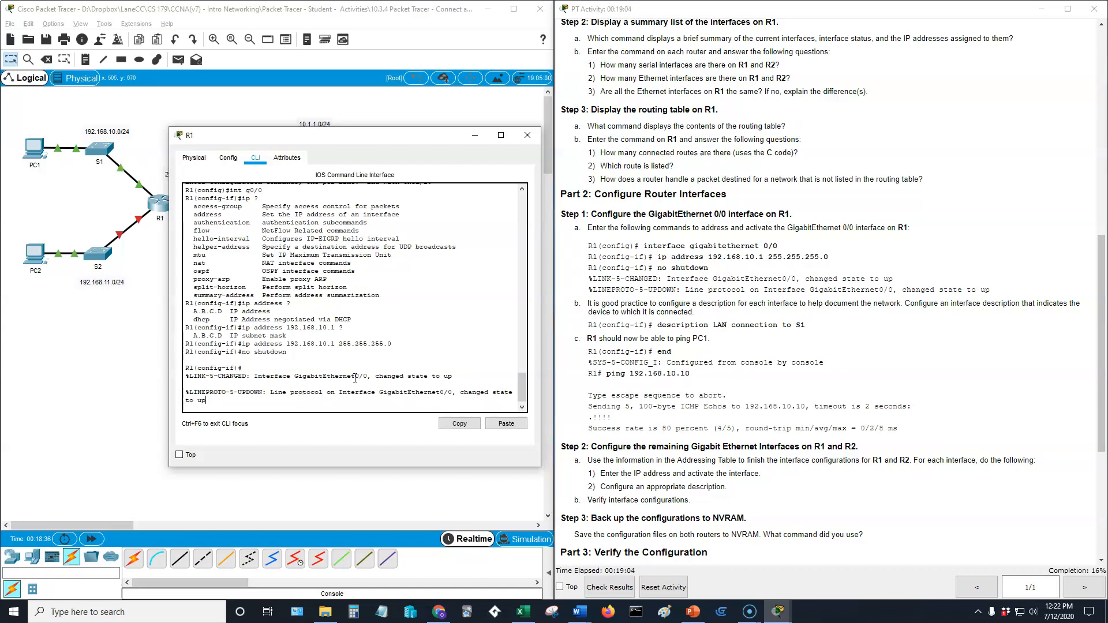
key("Return")
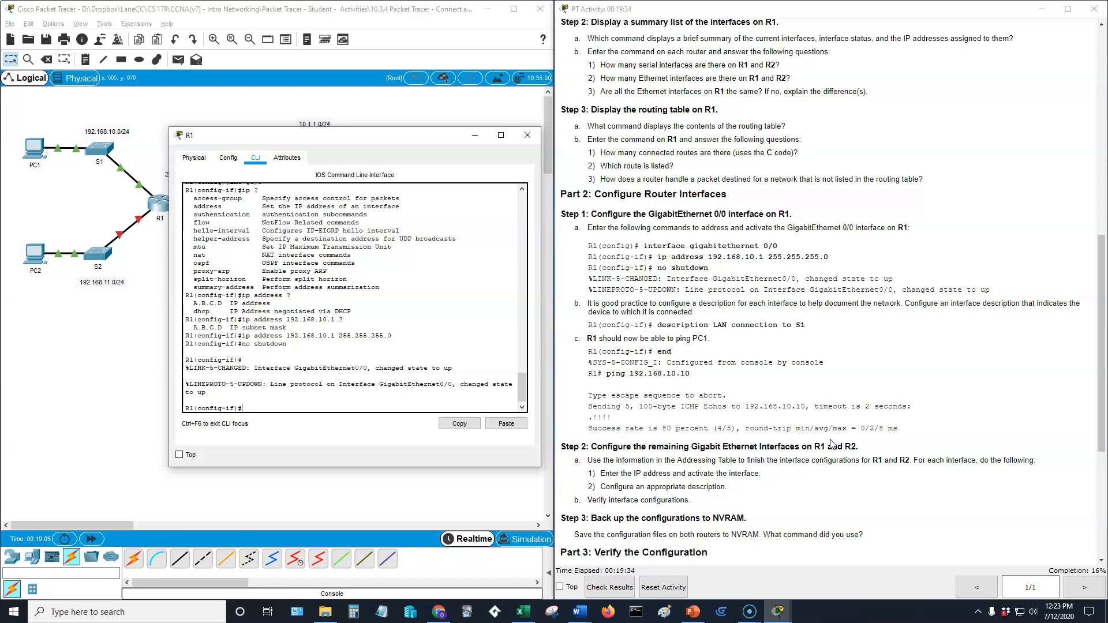
Enter the description 'LAN connection to S1' on R1's G0/0, correcting the mistyped last letter.
type("description LAN connection to D")
key("BackSpace")
type("S1")
key("Return")
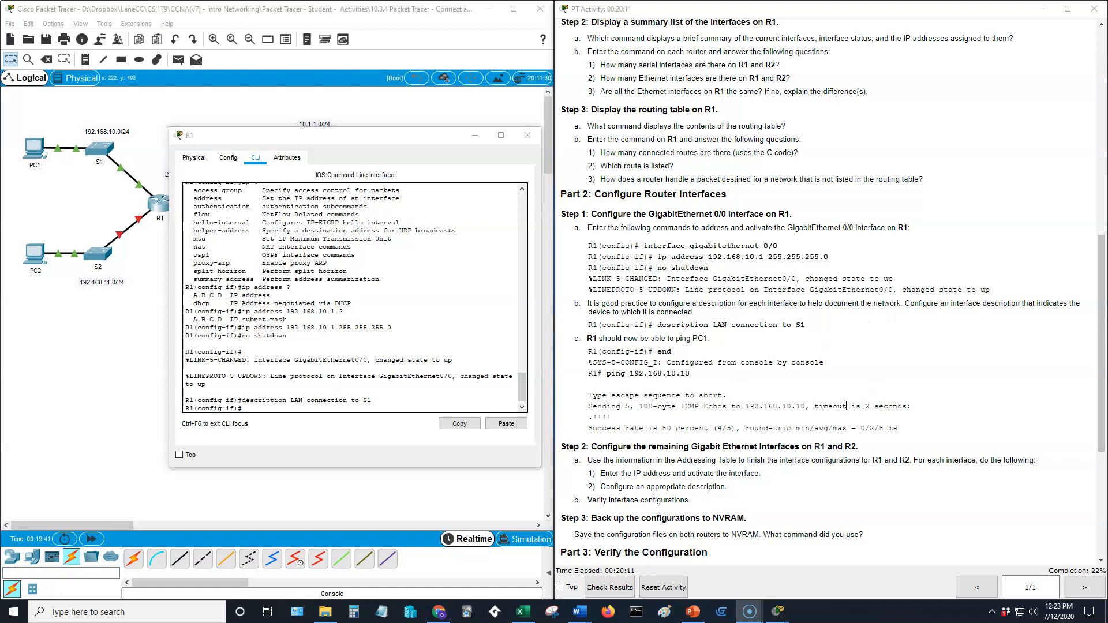
scroll(839, 425, "up", 10)
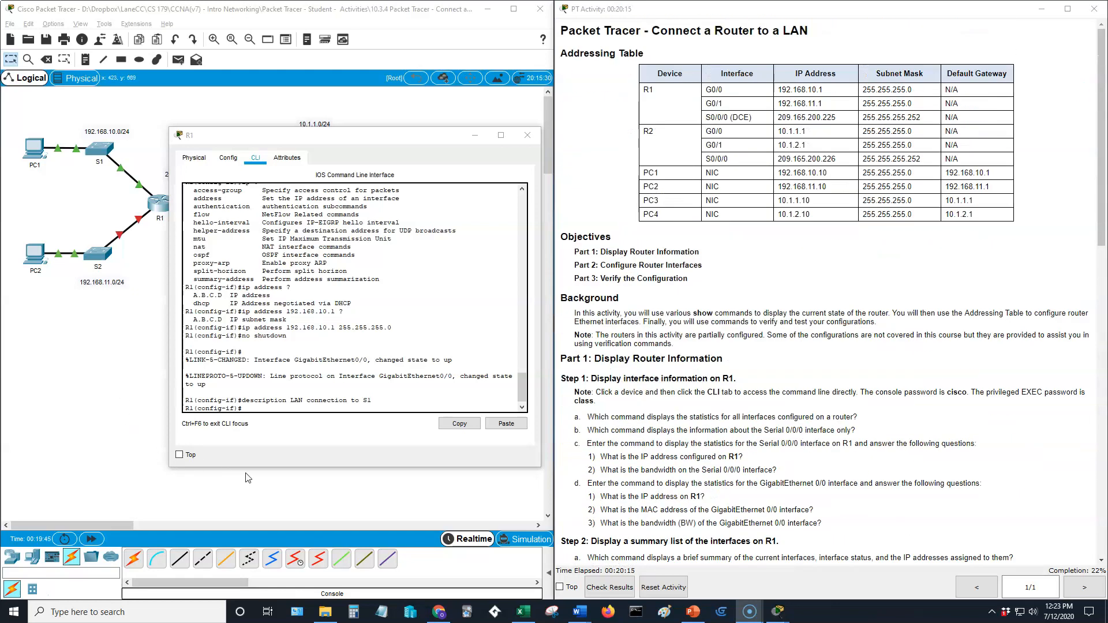
Move R1's CLI into interface configuration mode for GigabitEthernet0/1 with 'int g0/1'.
left_click(278, 407)
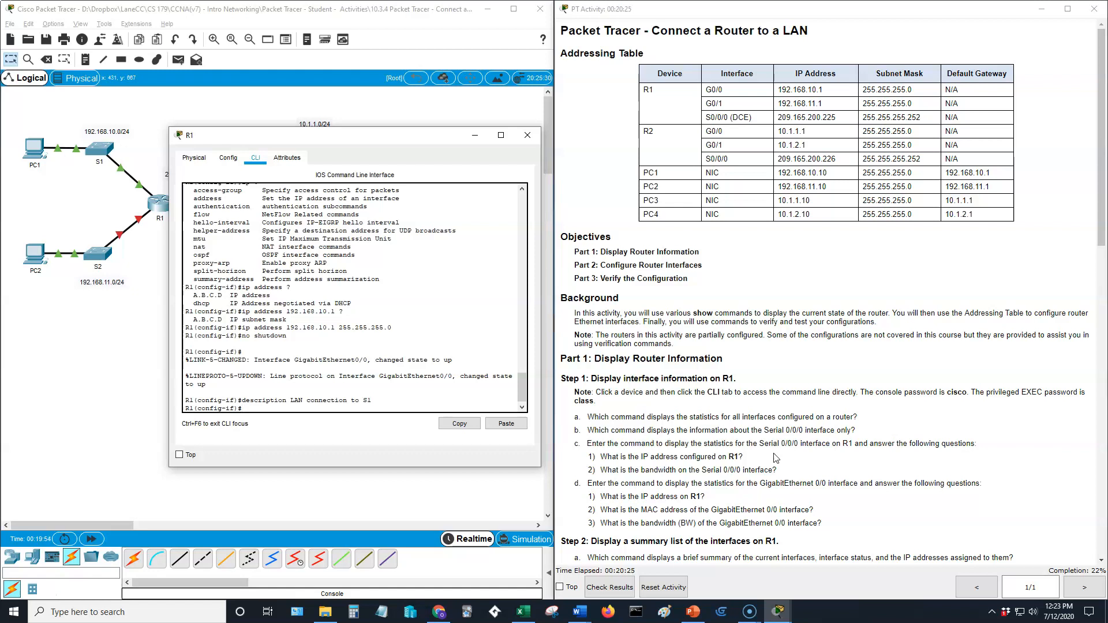
type("int g0/0")
key("Return")
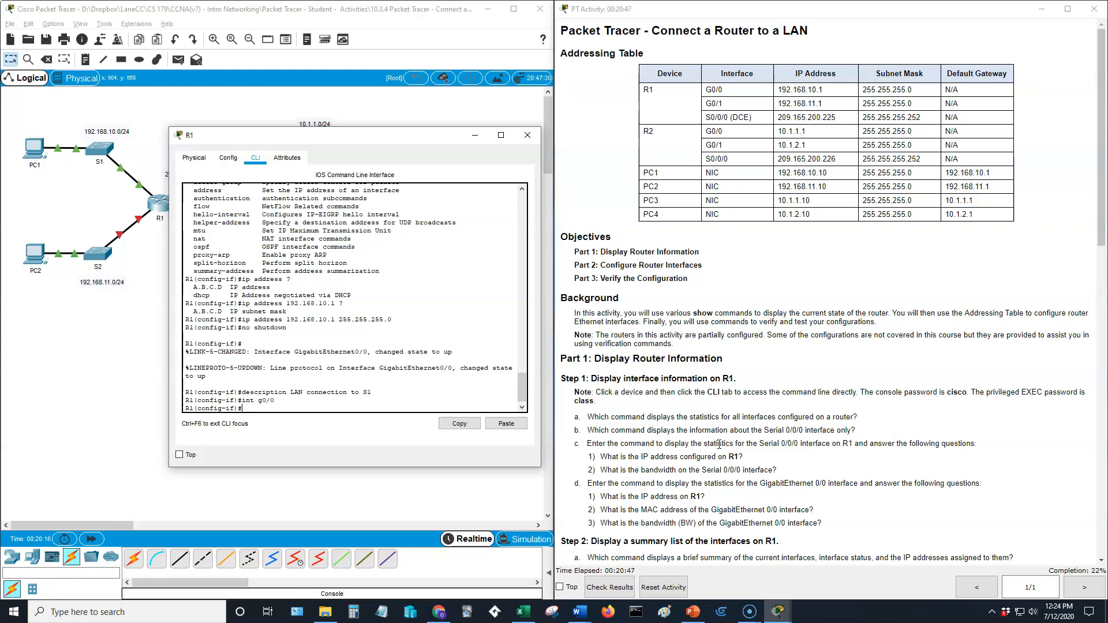
type("int")
type("int g0/")
type("1")
key("Return")
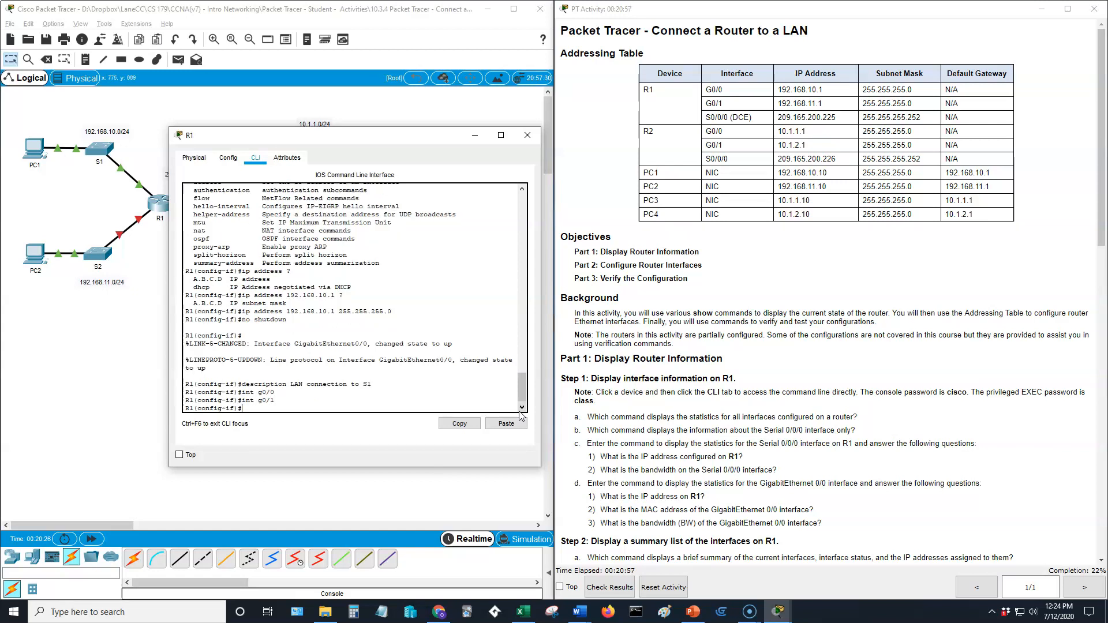
Give G0/1 address 192.168.11.1 255.255.255.0, enable it with no shutdown, and close R1's window.
type("ip address 192.168.11.1 255.255.255.0")
key("Return")
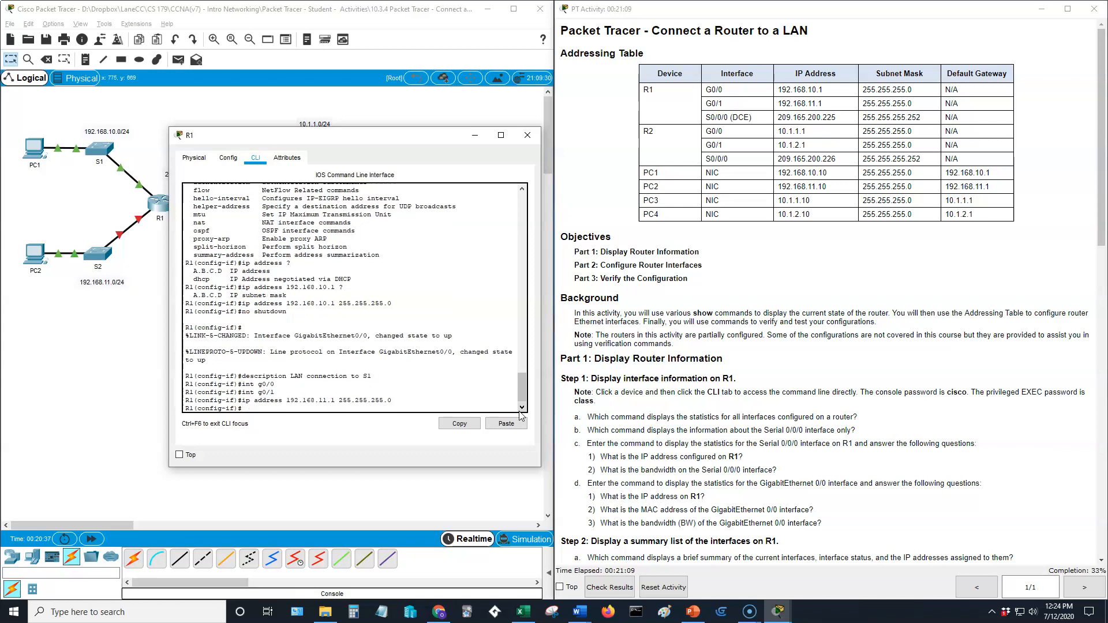
type("no shutdown")
key("Return")
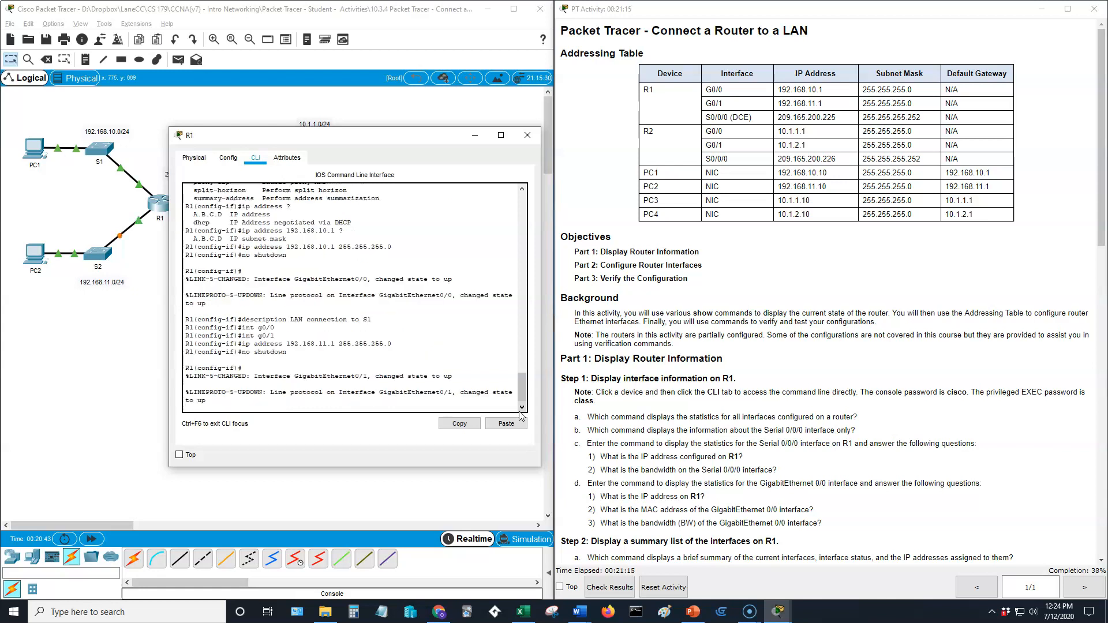
left_click(527, 136)
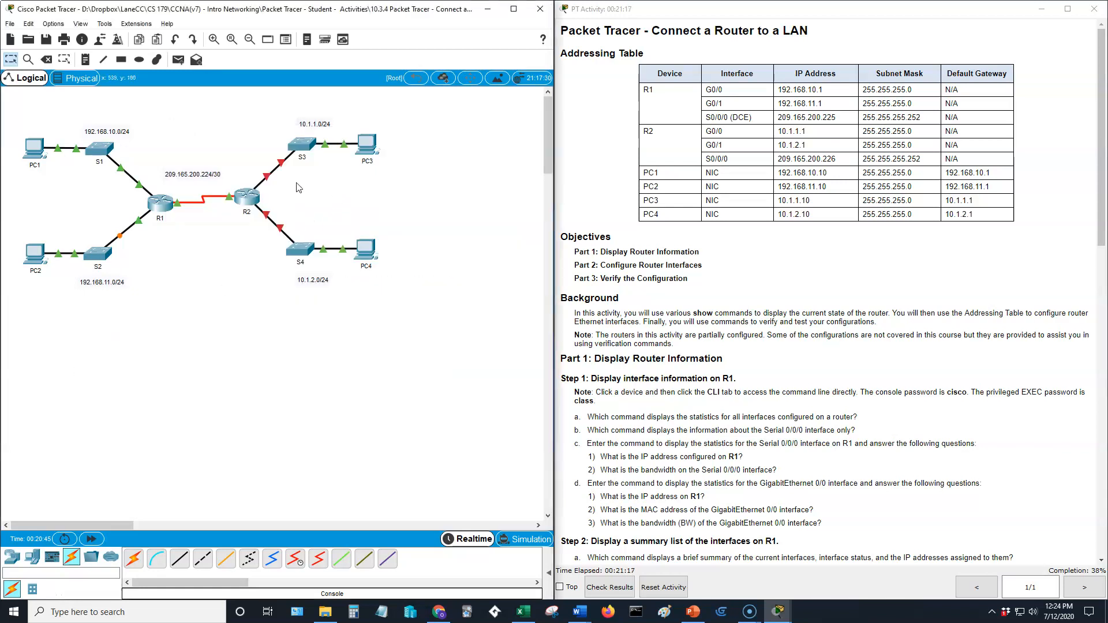
left_click(253, 189)
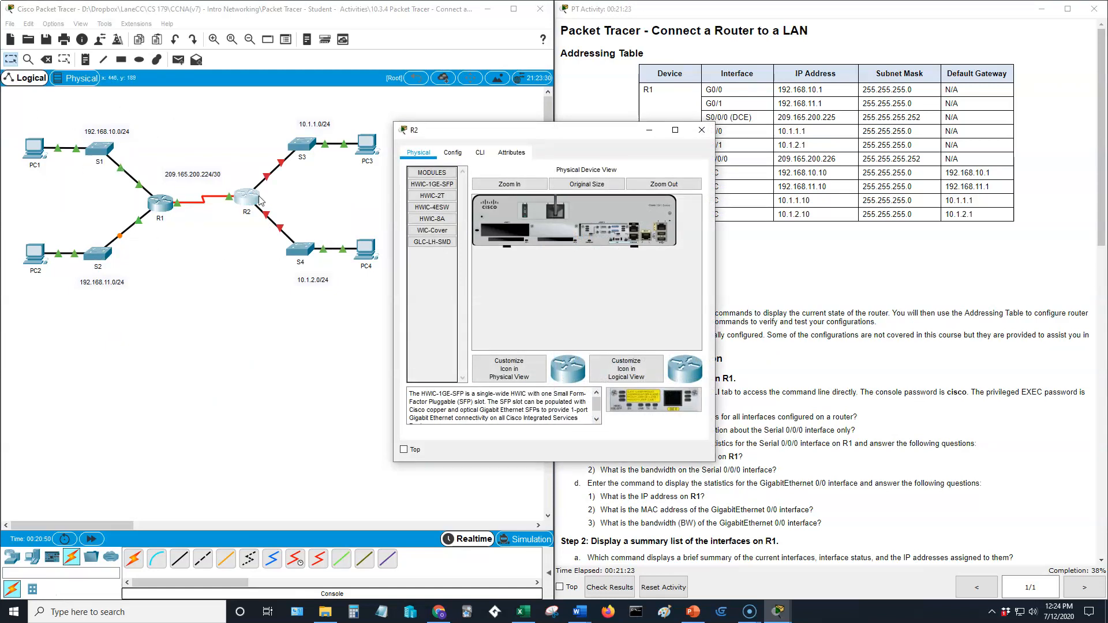
left_click(479, 152)
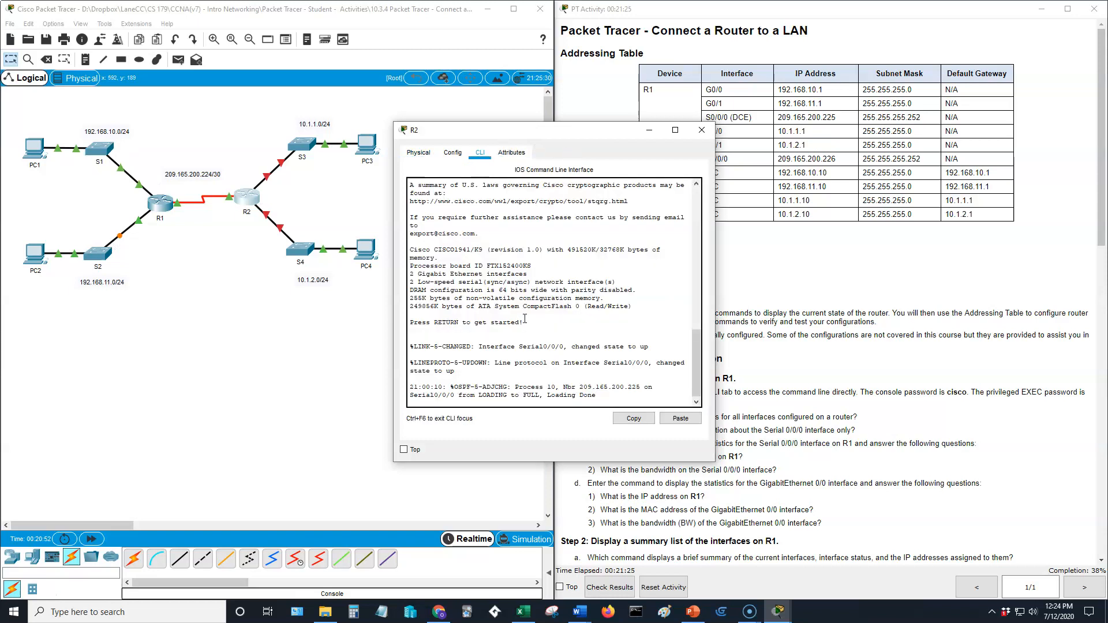
key("Return")
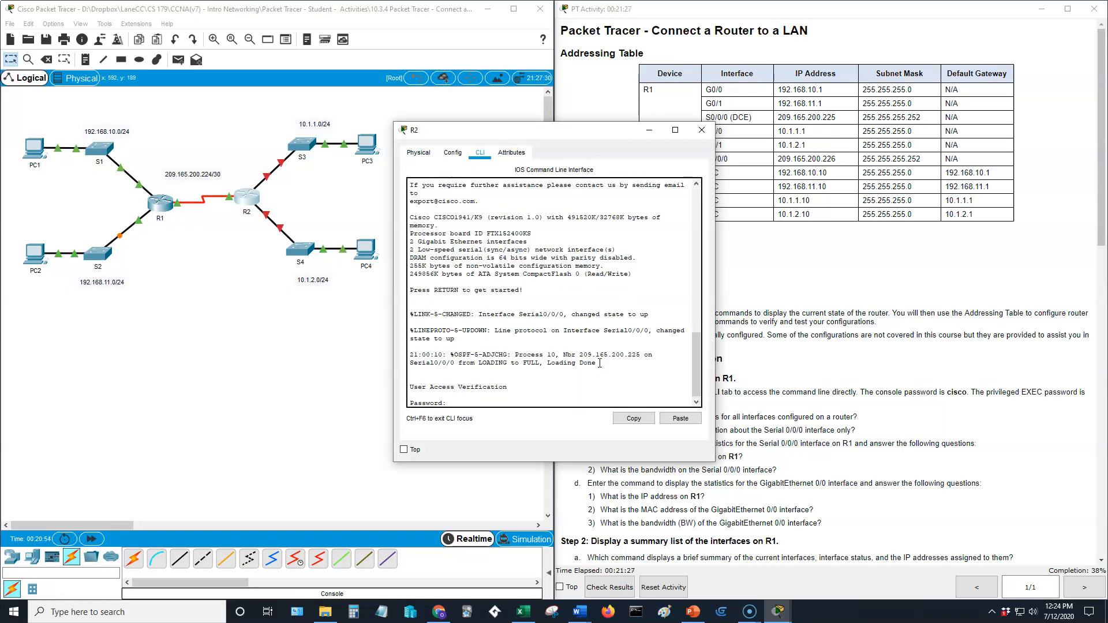
type("cisco")
key("Return")
key("BackSpace")
type("enable")
key("Return")
type("class")
key("Return")
Enter global configuration on R2 and select interface g0/0.
type("config")
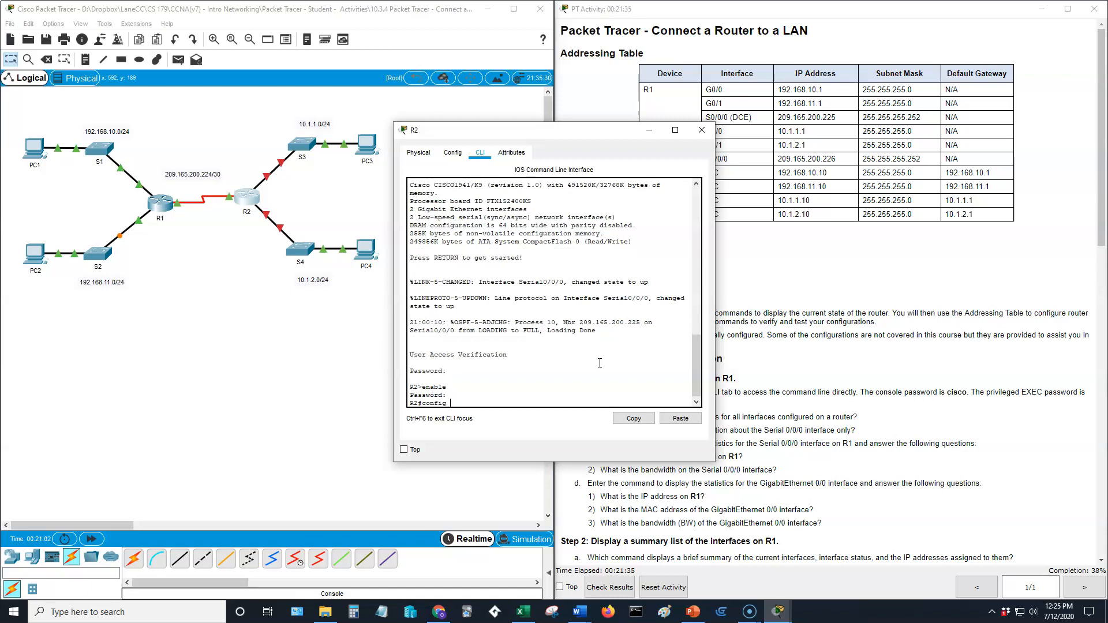
type(" t")
key("Return")
type("int")
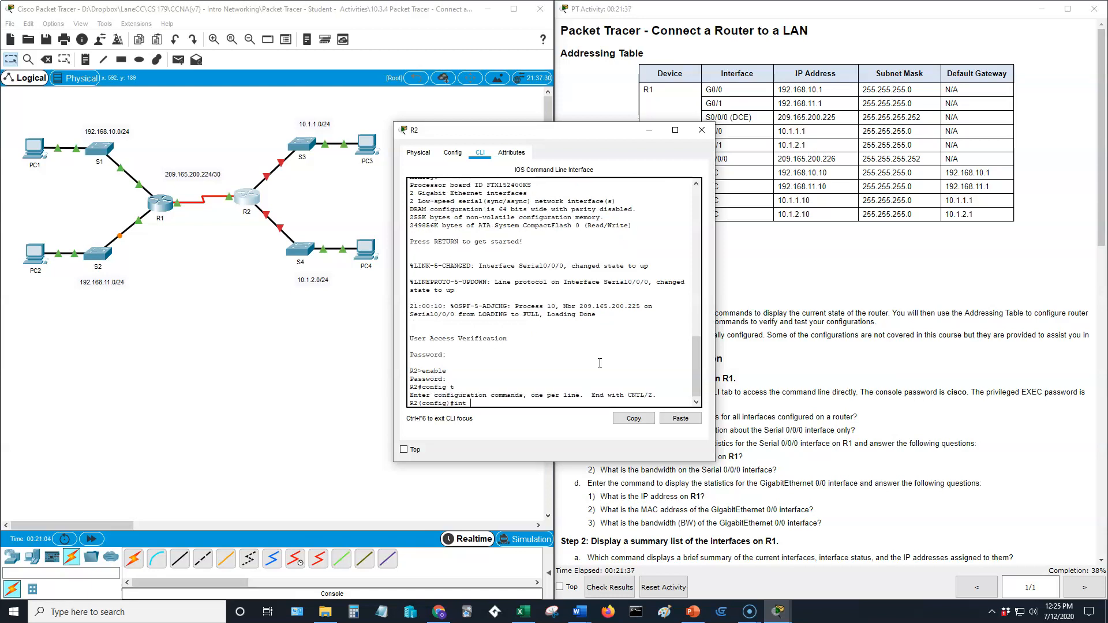
type(" g0/0")
key("Return")
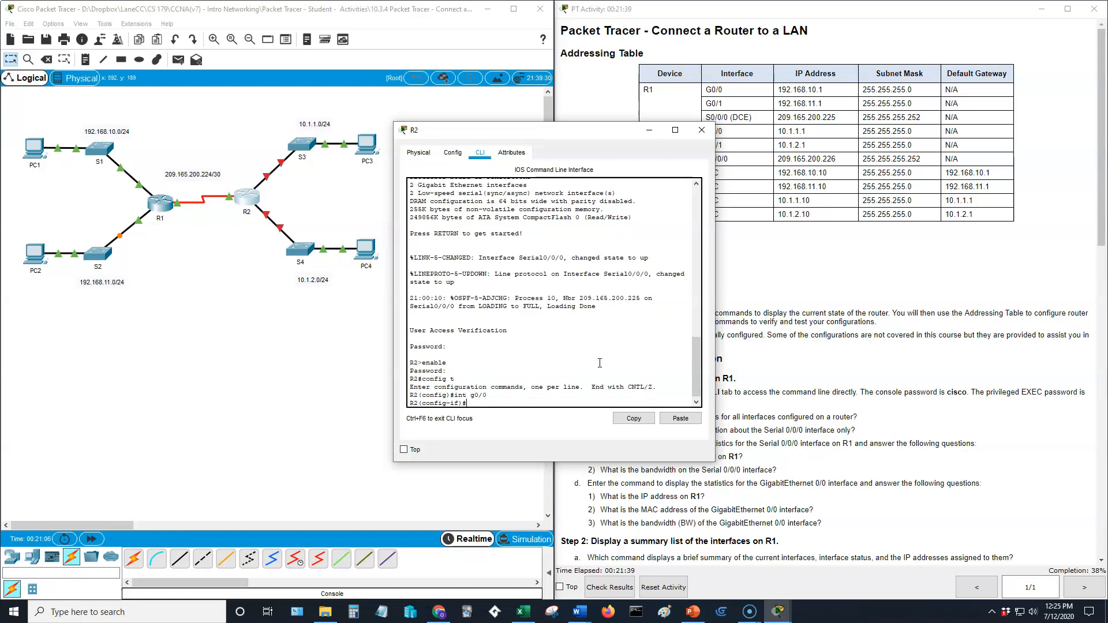
Give R2's G0/0 address 10.1.1.1 255.255.255.0, enable it with no shutdown, then exit the interface.
left_click_drag(627, 137, 542, 141)
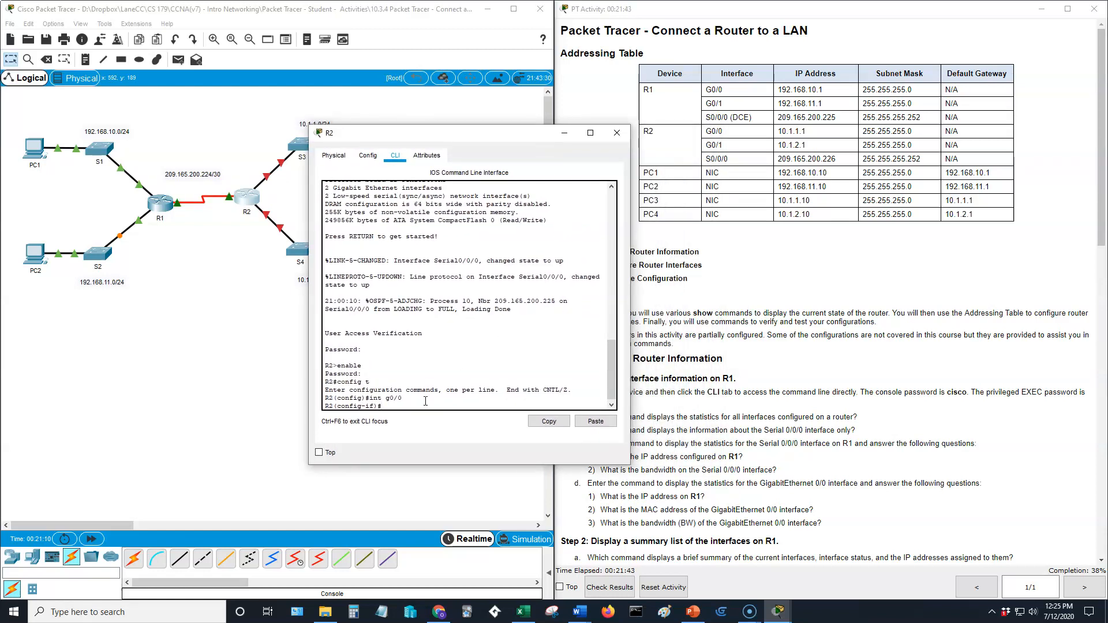
type("ip address 10.1.1.255.255.255.01")
key("Return")
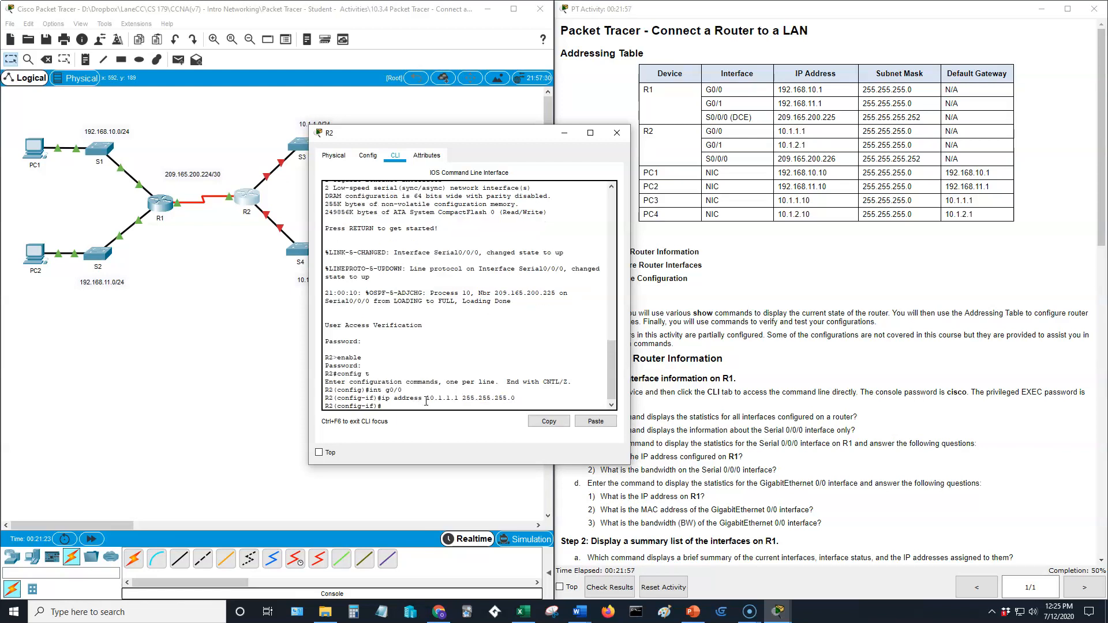
type("no shutdown")
key("Return")
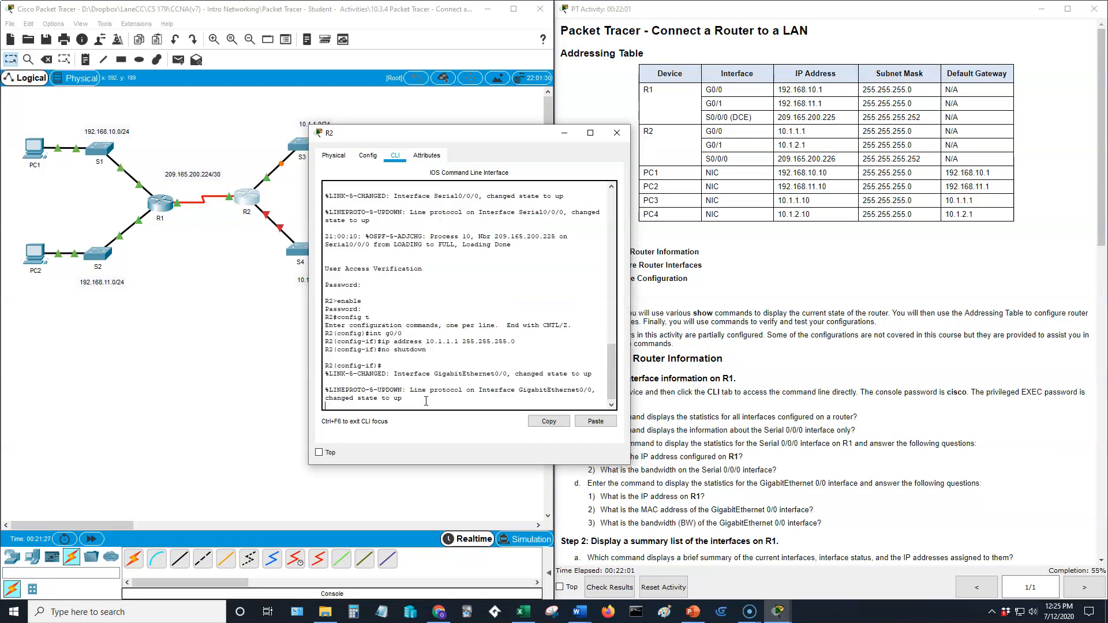
key("Return")
type("exit")
key("Return")
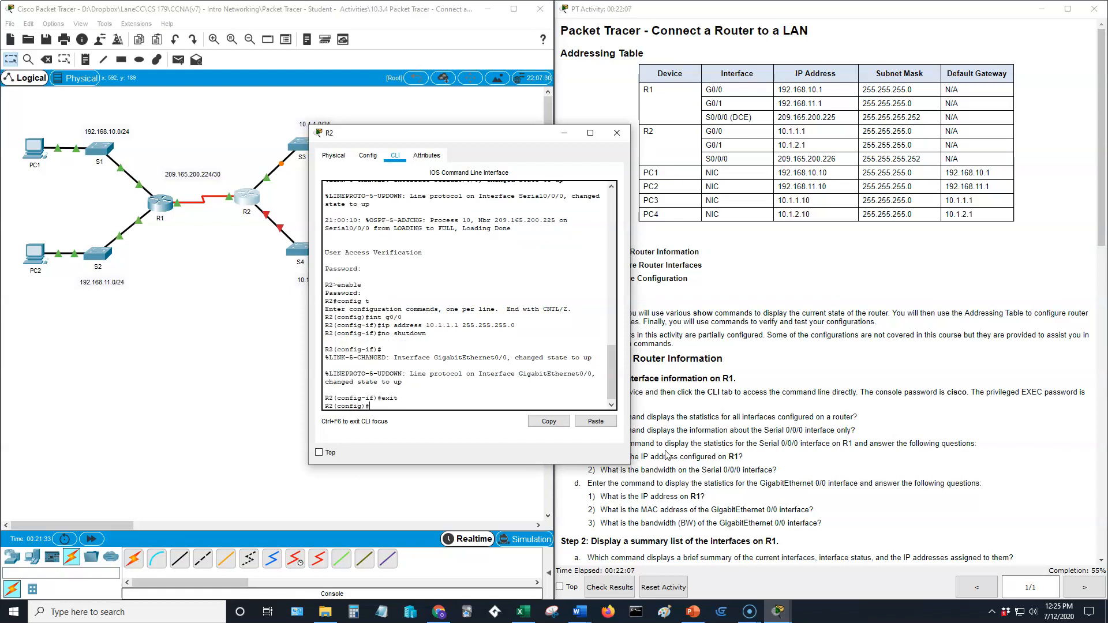
Select R2's g0/1, set ip address 10.1.2.1 255.255.255.0 after fixing the mask typo, and issue no shutdown.
type("int g0/1")
key("Return")
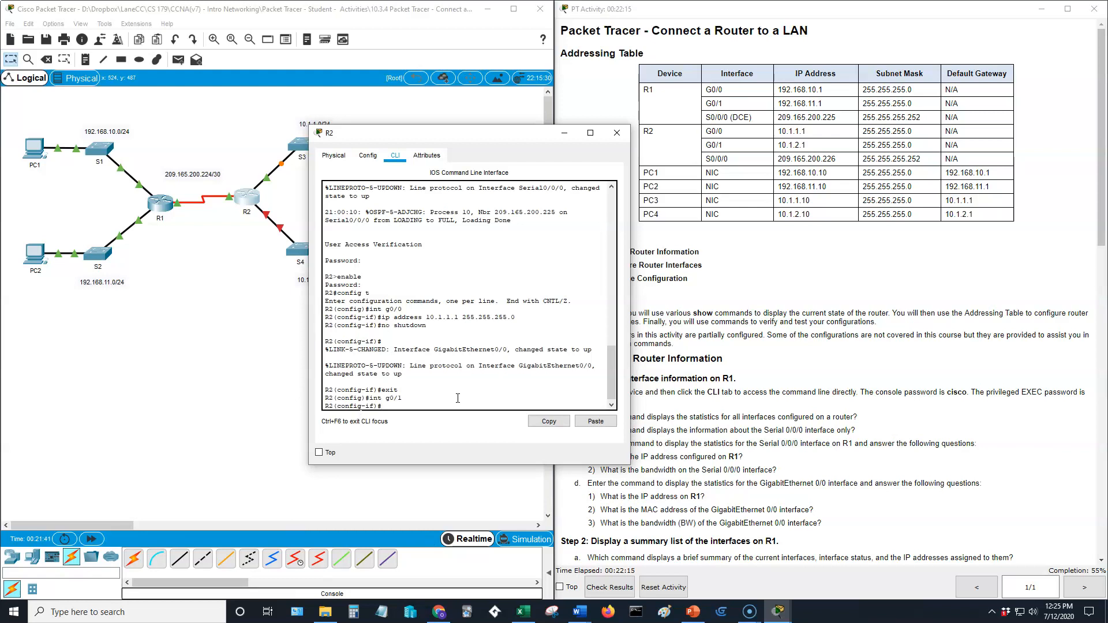
type("ip address 10.1.2.1 255.255.2550")
key("BackSpace")
type(".0")
key("Return")
type("no shut")
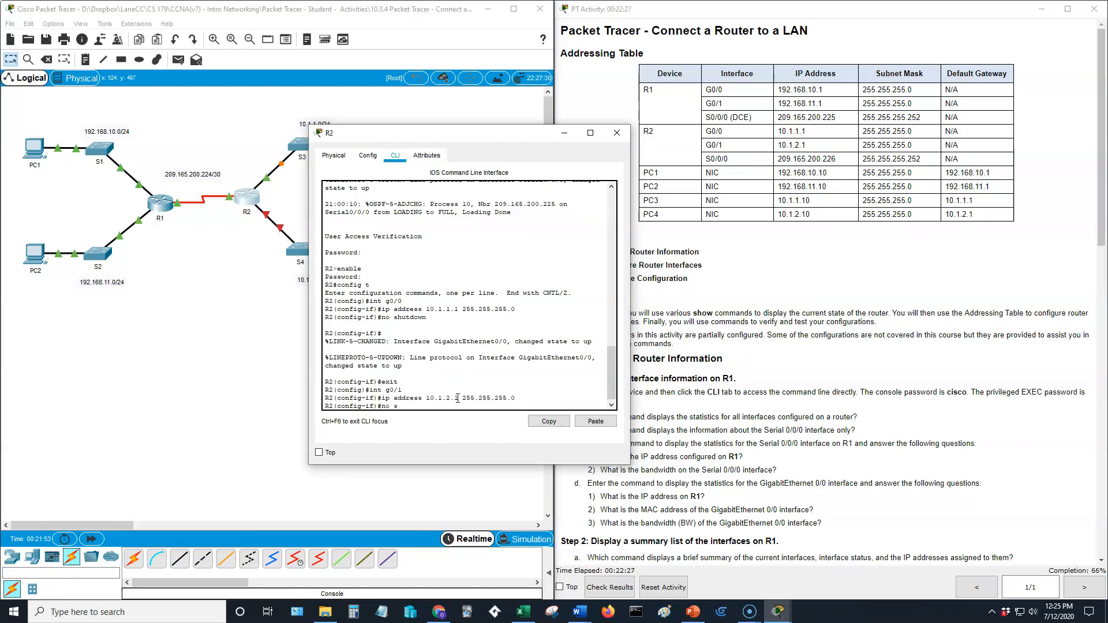
type("down")
key("Return")
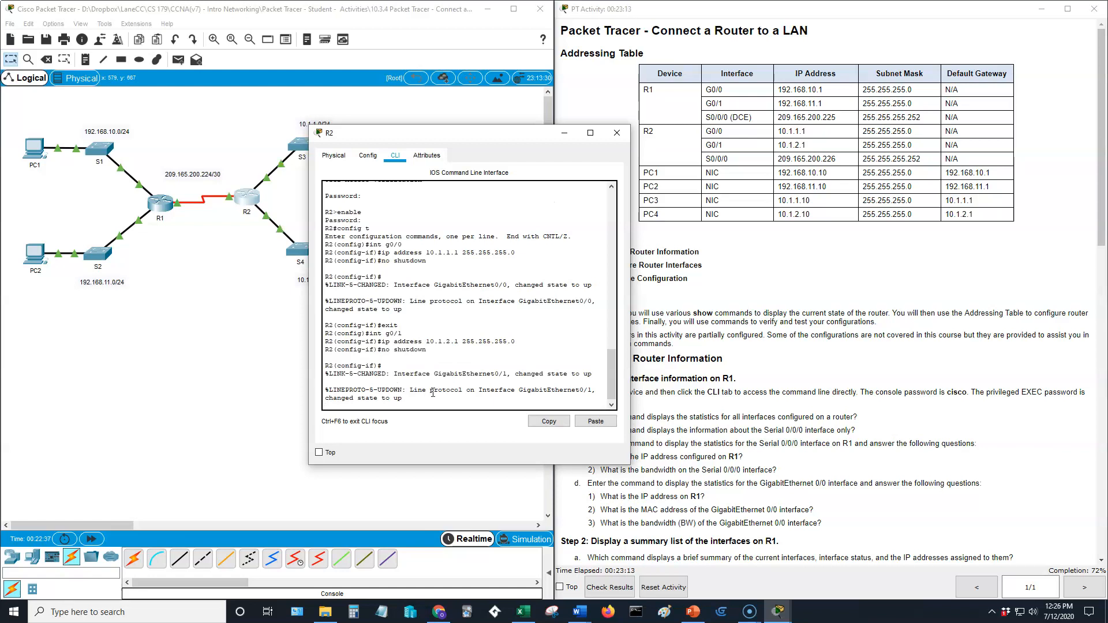
key("Return")
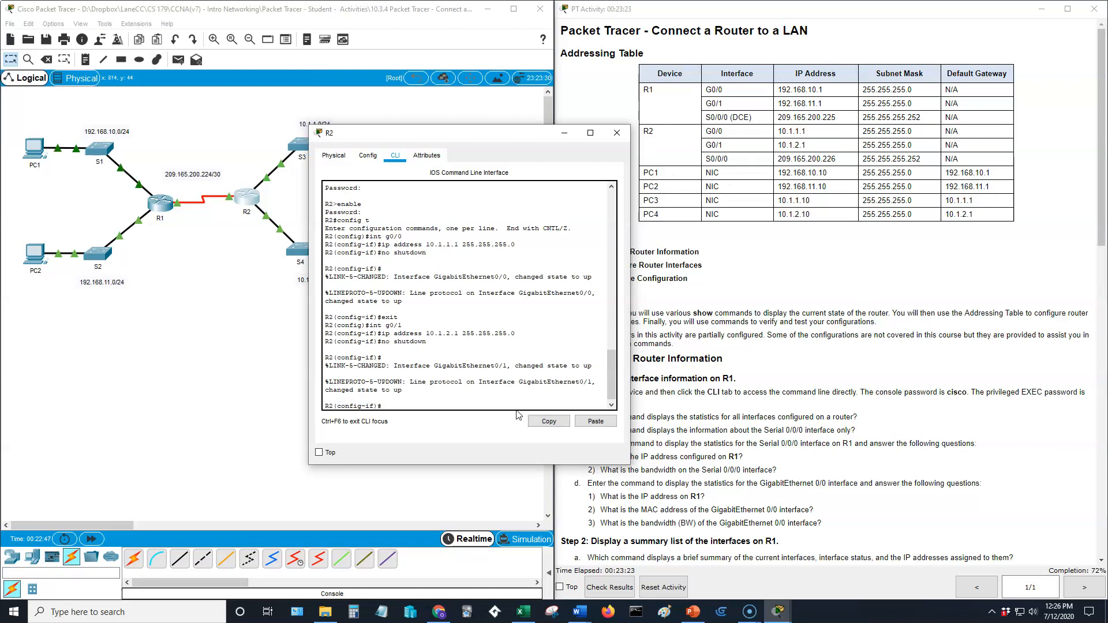
Try show commands from configuration mode on R2, then exit back to the privileged prompt.
type("show")
key("Return")
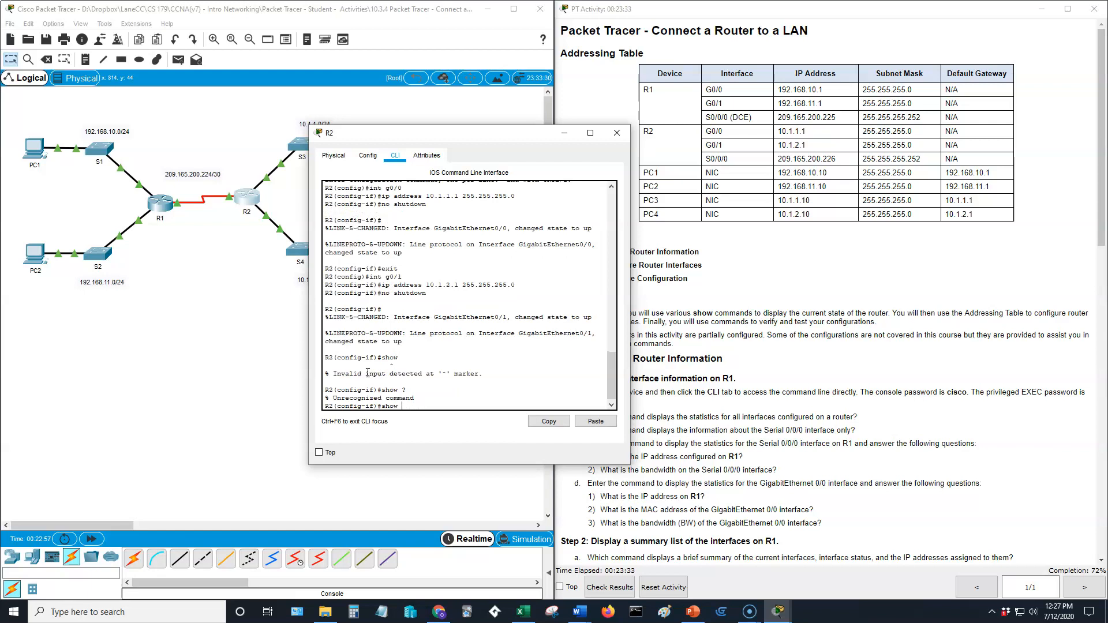
type("?")
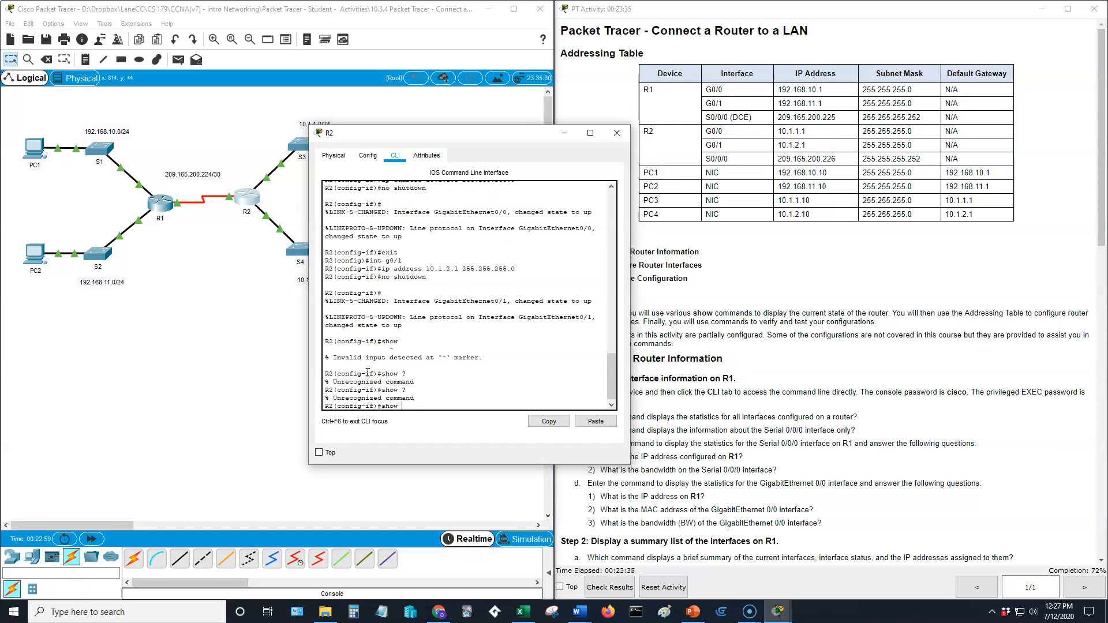
key("BackSpace")
key("BackSpace")
key("BackSpace")
type("exit")
key("Return")
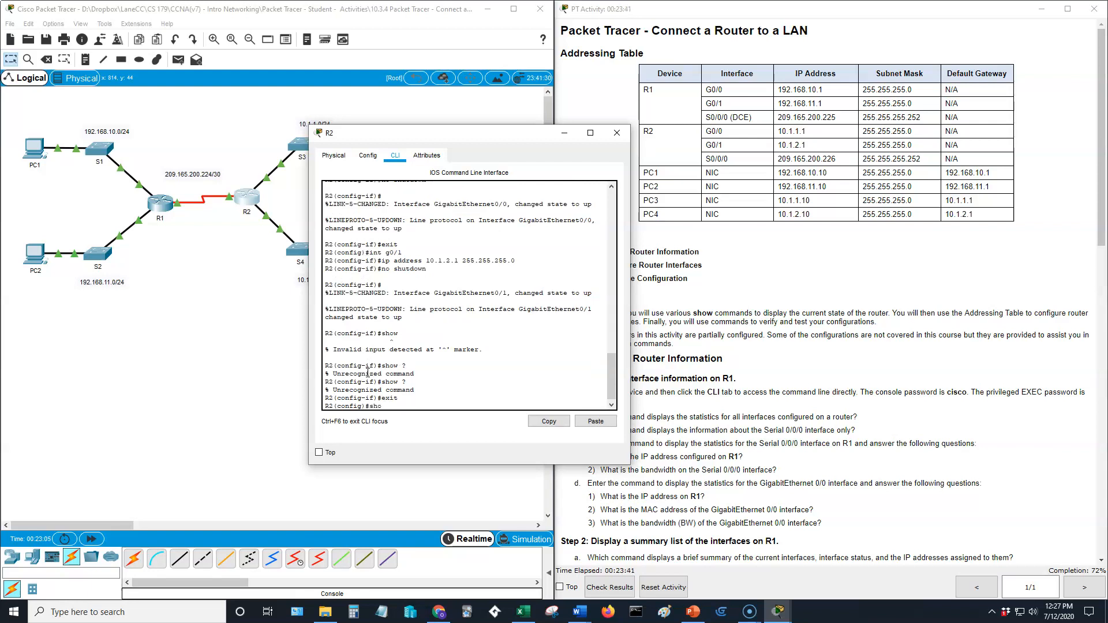
type("show ?")
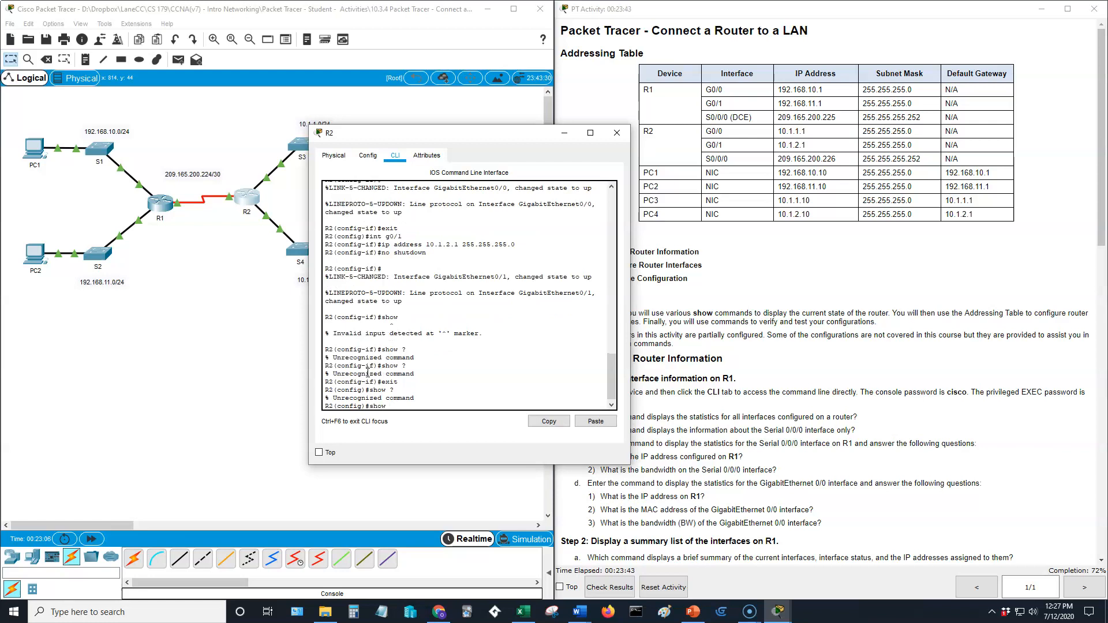
key("BackSpace")
key("BackSpace")
key("BackSpace")
type("do")
key("ctrl+u")
type("exit")
key("Return")
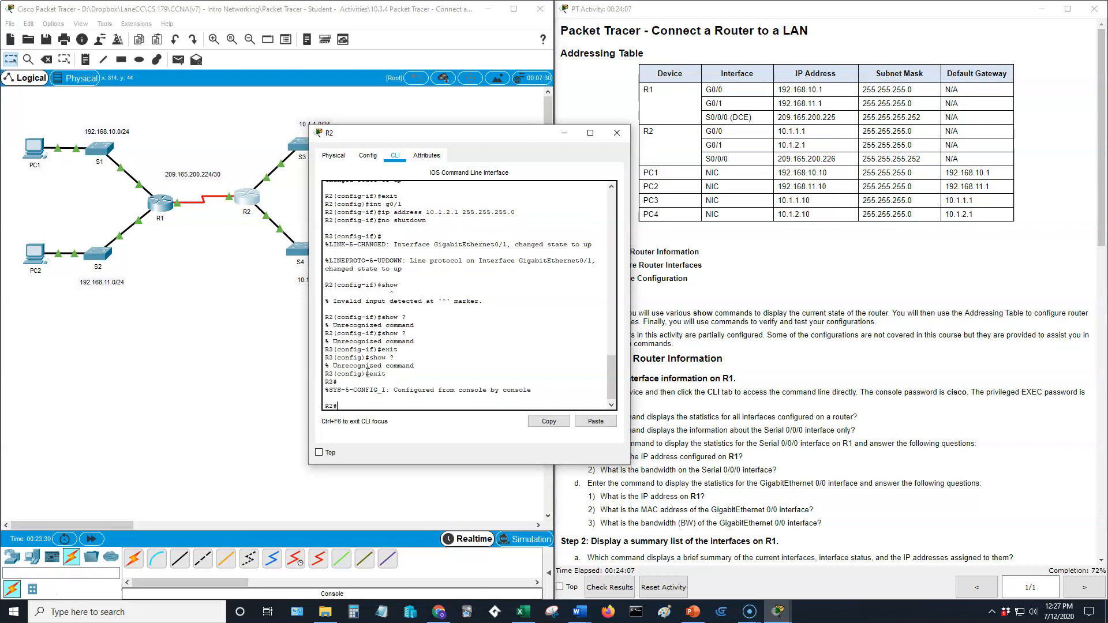
Display the 'show ?' command list at R2's privileged prompt and page through it.
type("show ?")
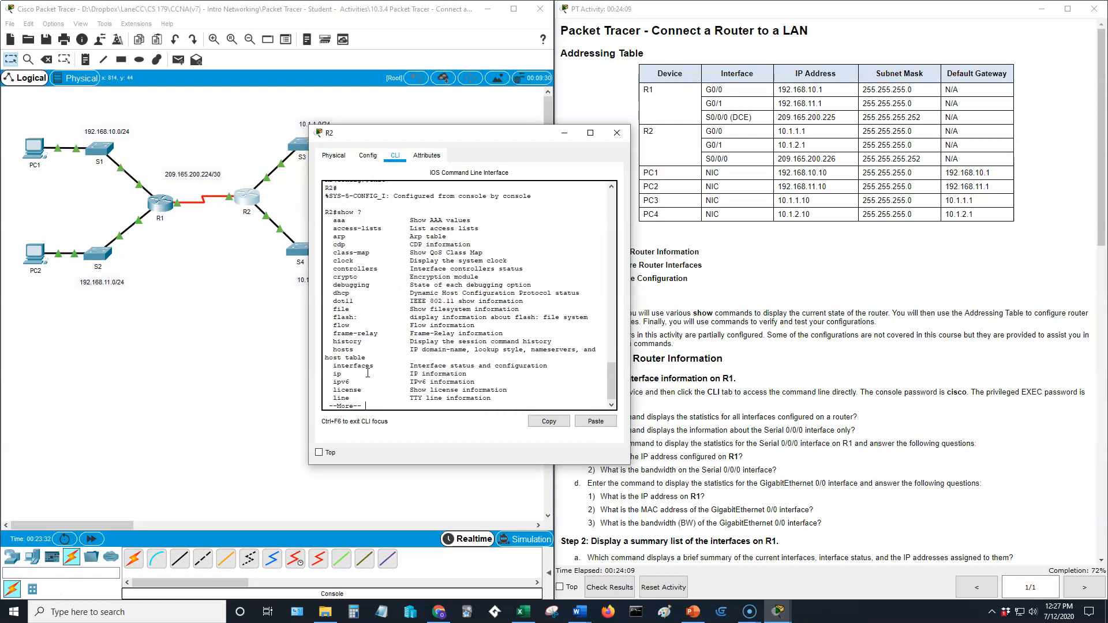
key("space")
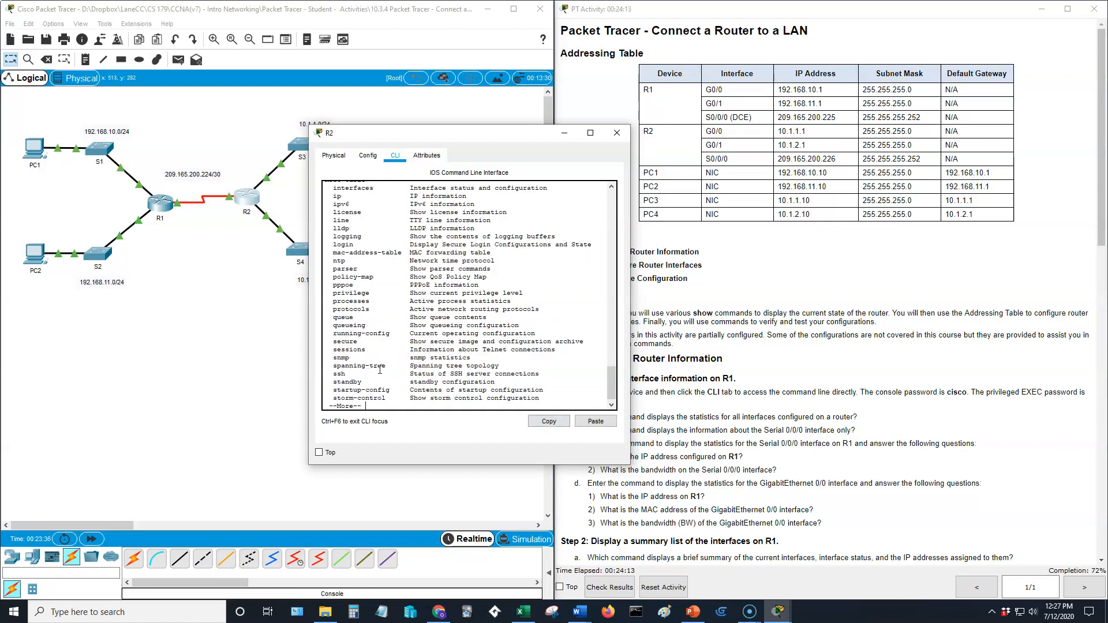
key("space")
scroll(353, 396, "up", 1)
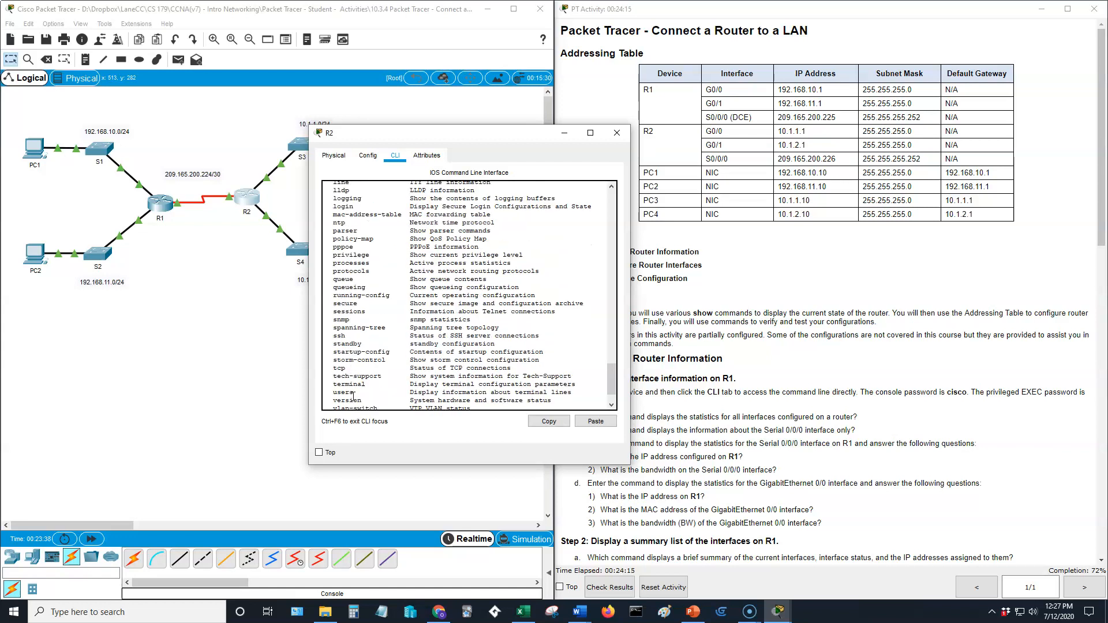
scroll(354, 396, "up", 6)
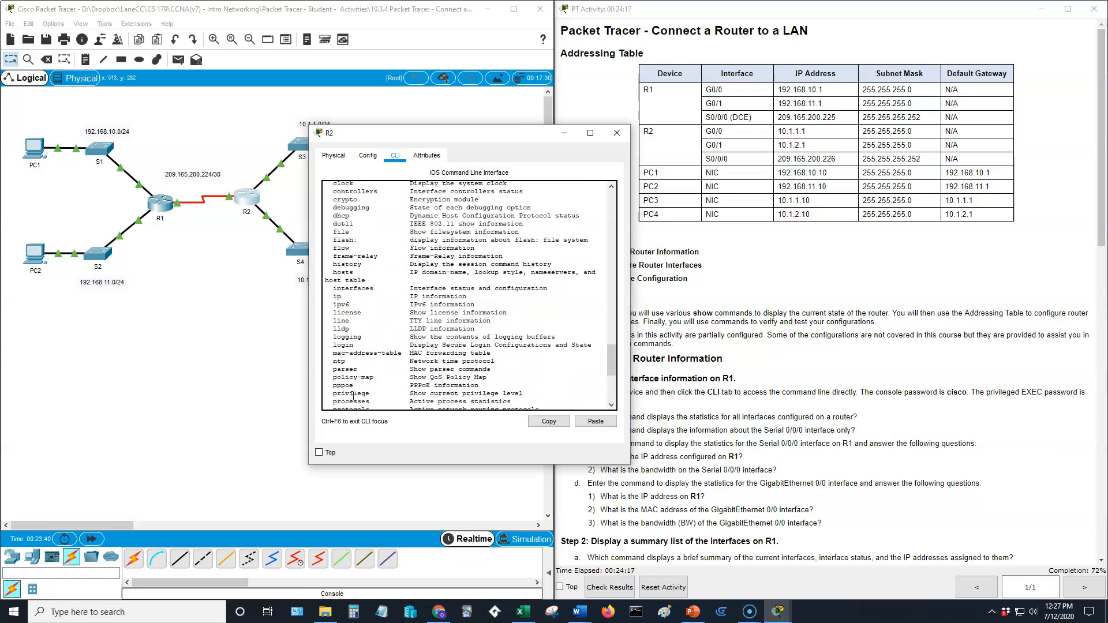
scroll(353, 396, "down", 7)
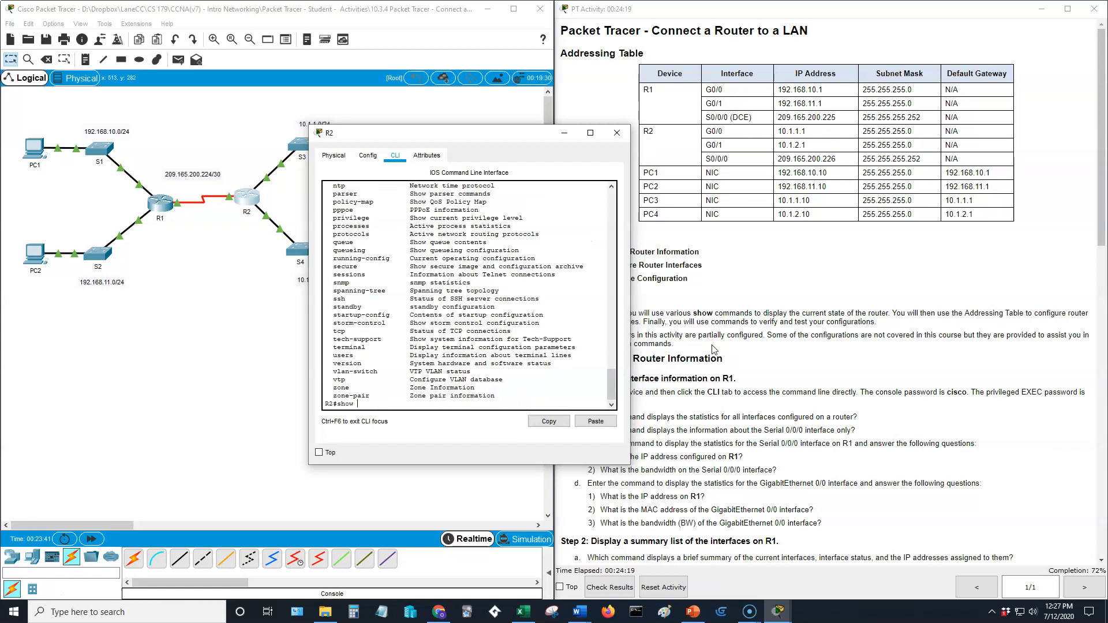
key("BackSpace")
key("BackSpace")
key("BackSpace")
key("BackSpace")
type("xit")
key("Return")
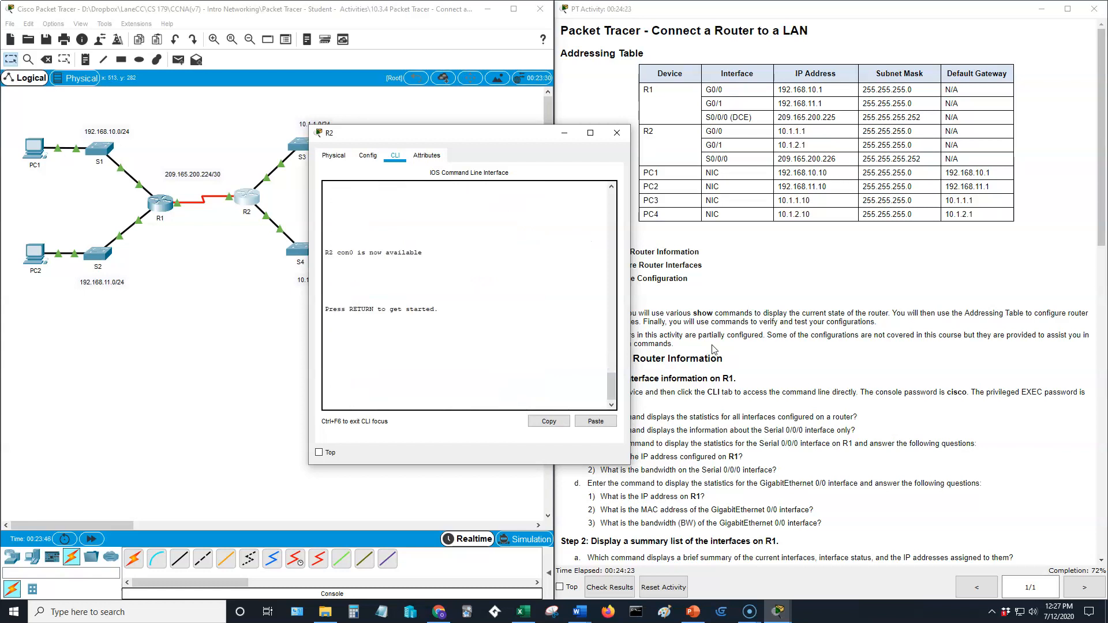
key("Return")
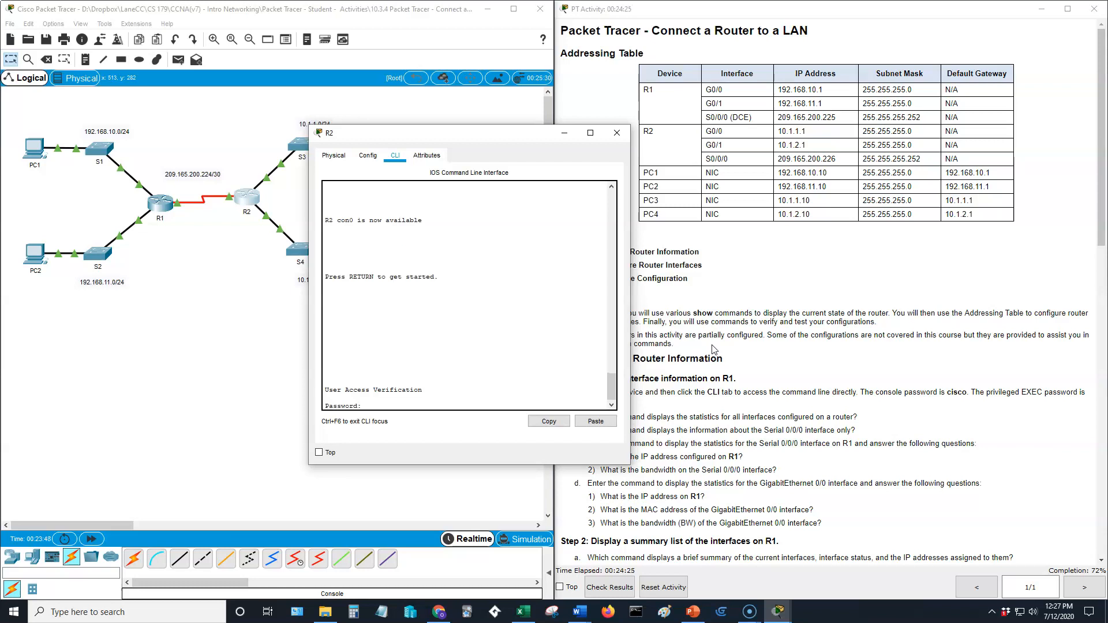
type("cisco")
key("Return")
List the show commands at R2's user prompt, then type ping 192.168.10.10.
type("show ?")
key("Return")
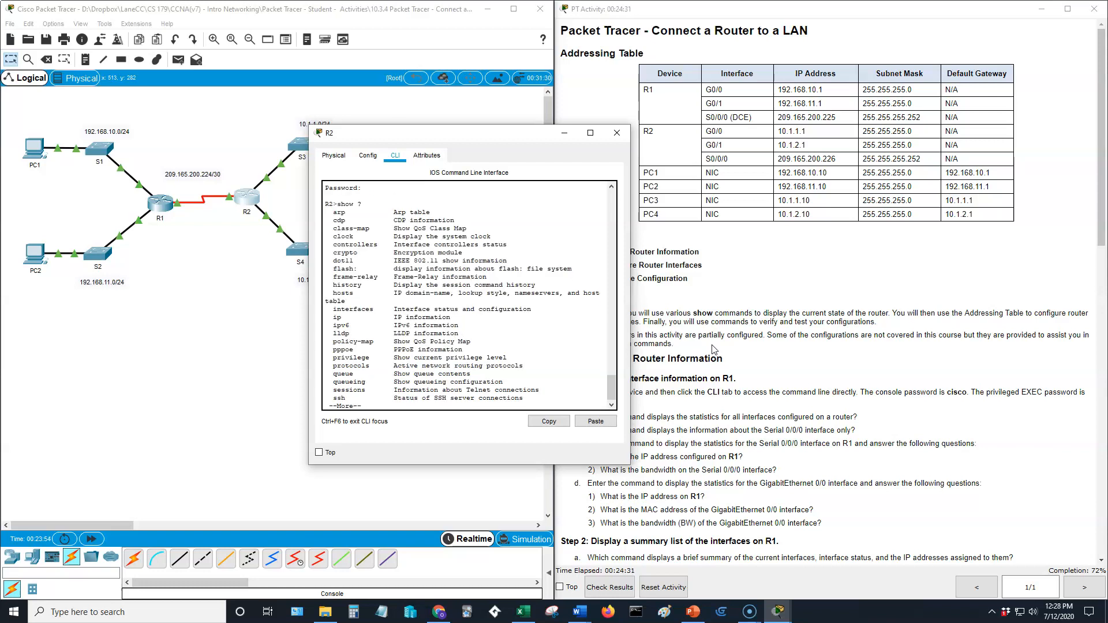
key("space")
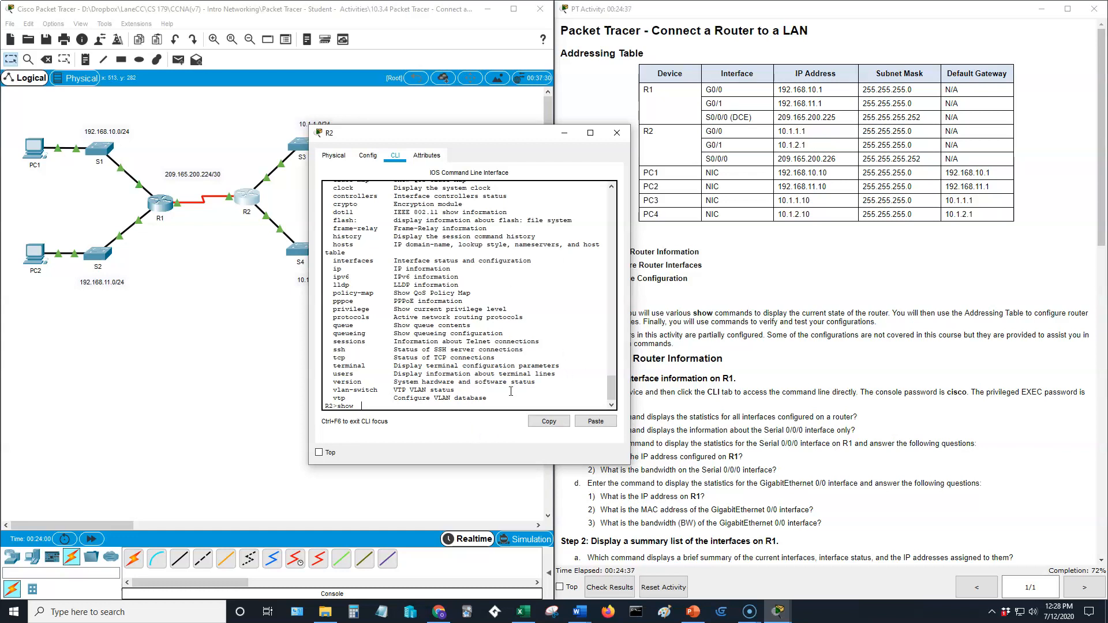
key("BackSpace")
key("BackSpace")
key("BackSpace")
key("BackSpace")
key("BackSpace")
type("ping 192.168.10.10")
Run the ping from R2 to PC1 at 192.168.10.10, getting 80 percent success (4/5).
key("Return")
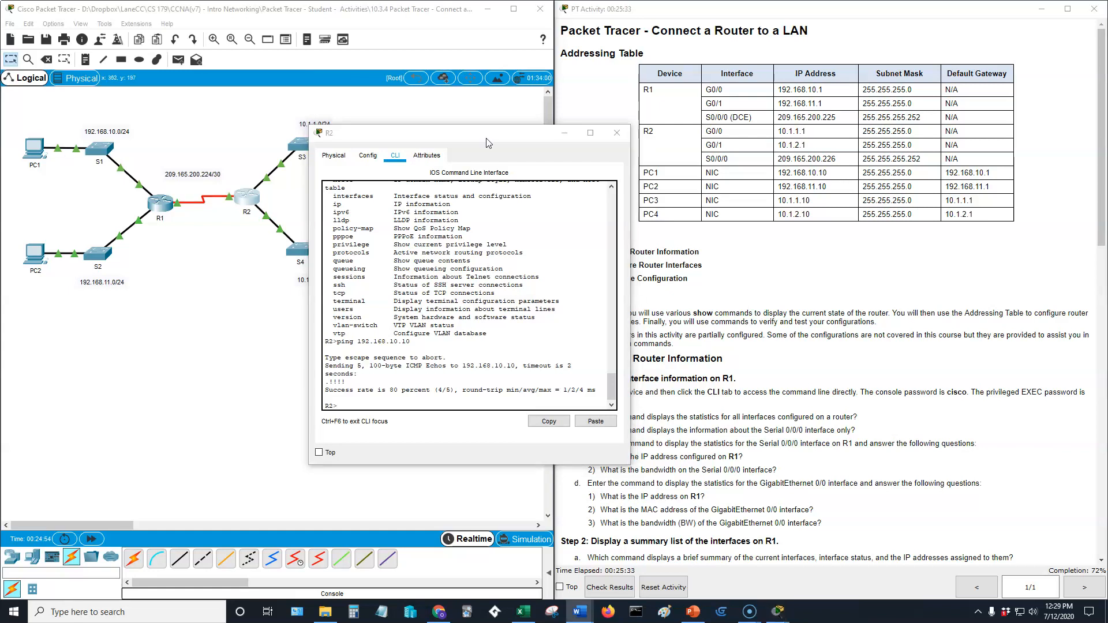
Scroll the instructions to Part 3, enter enable mode on R2, and run show ip int brief.
left_click_drag(404, 132, 313, 122)
scroll(656, 276, "down", 3)
scroll(656, 275, "down", 15)
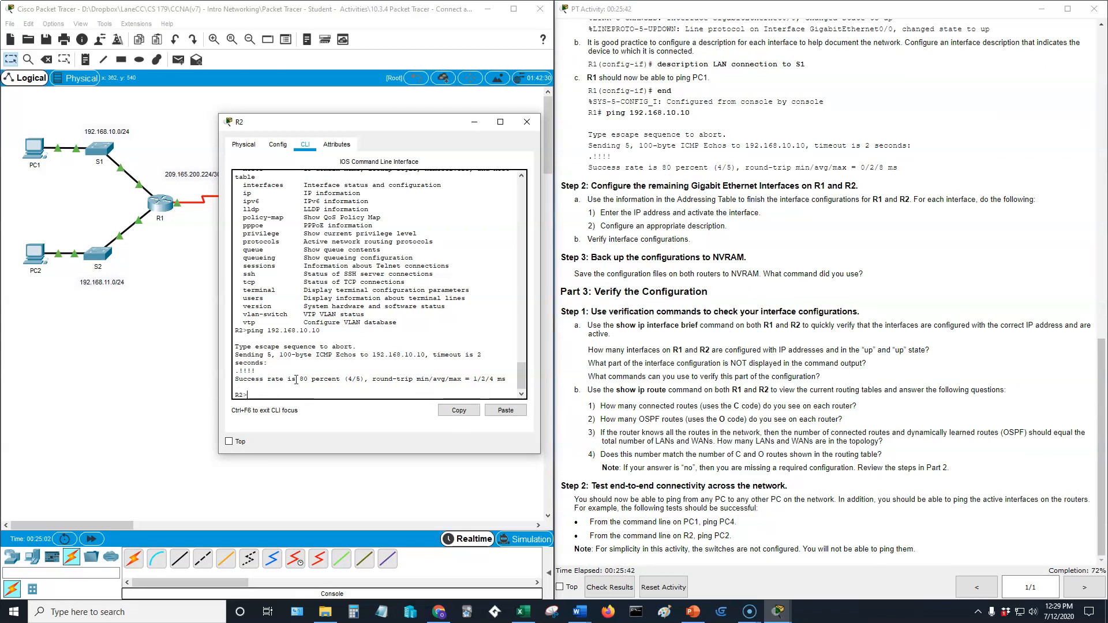
type("enable")
key("Return")
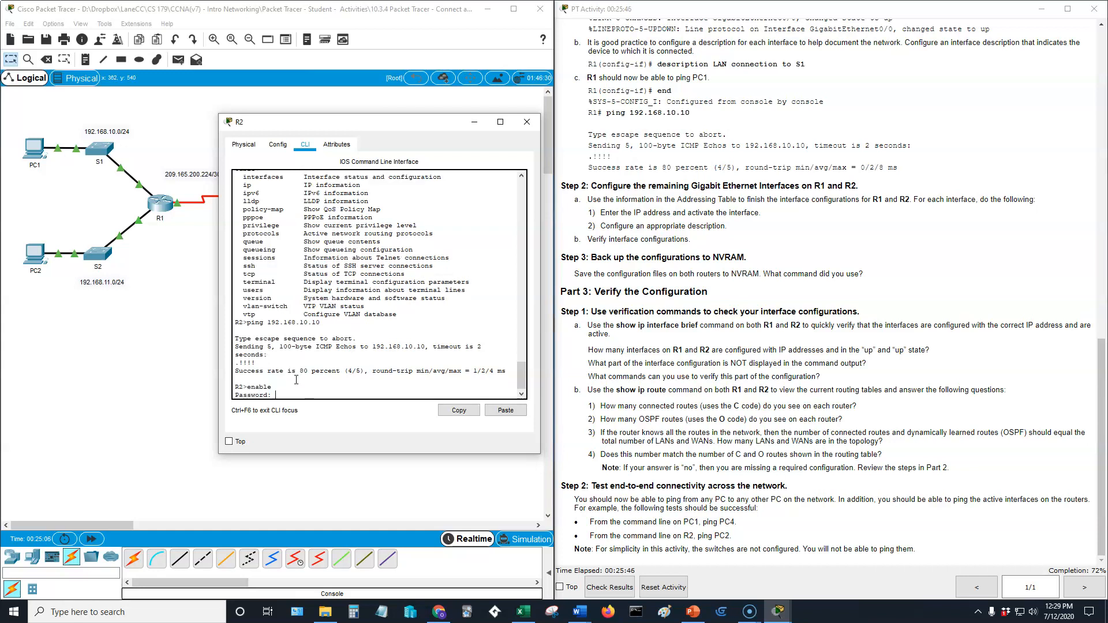
key("Return")
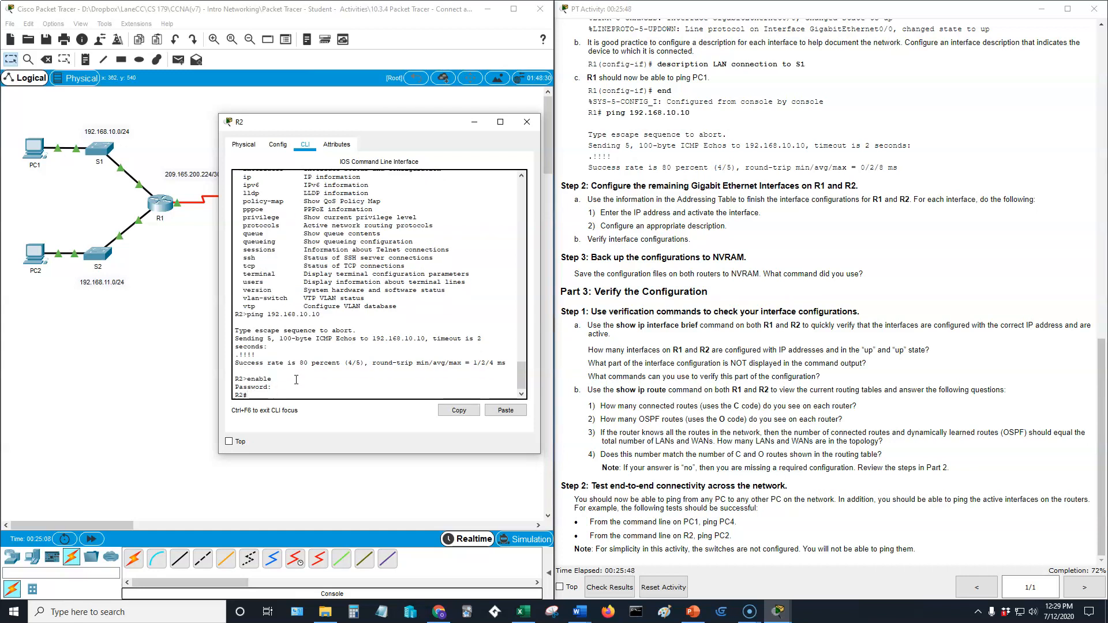
type("show ip int brief")
key("Return")
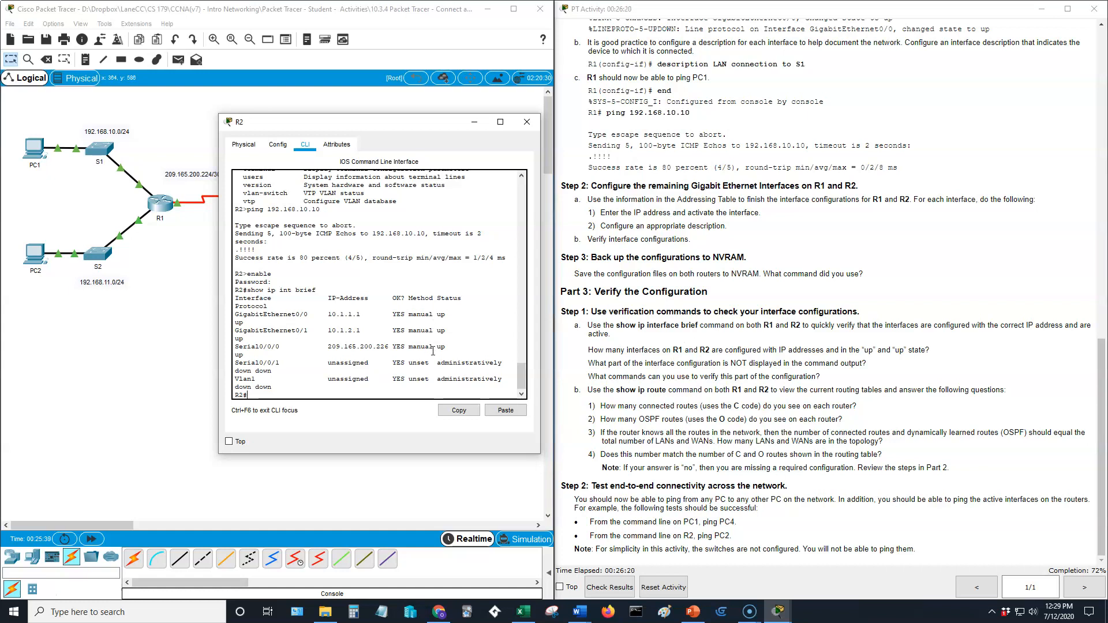
Rearrange the R2 console to compare the interface summary with the topology and the missing-configuration question.
left_click_drag(376, 123, 714, 131)
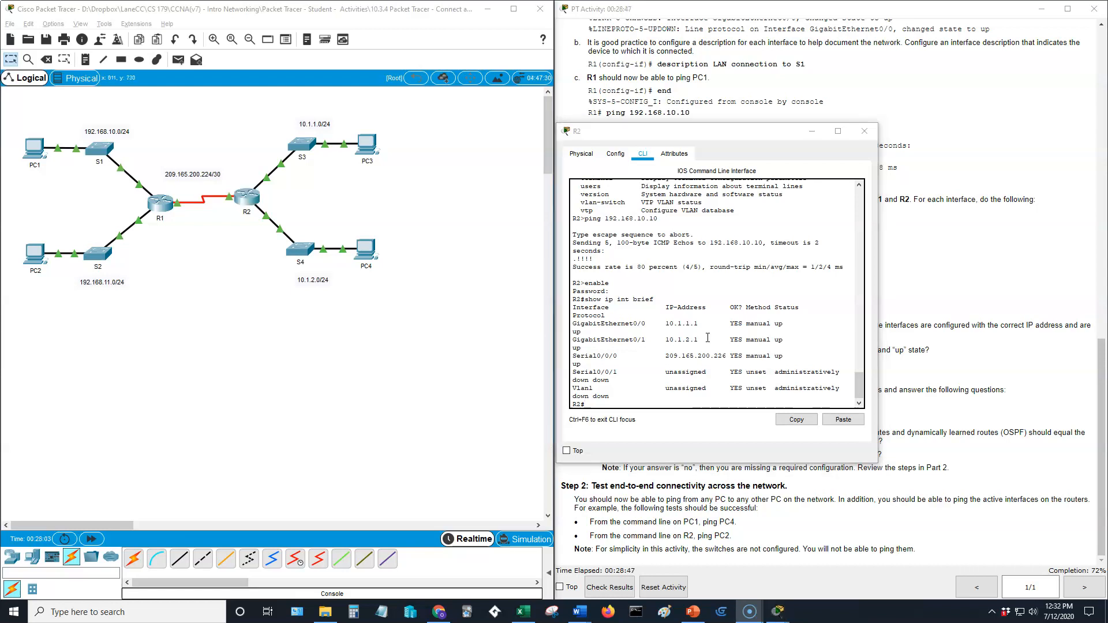
left_click_drag(766, 137, 418, 154)
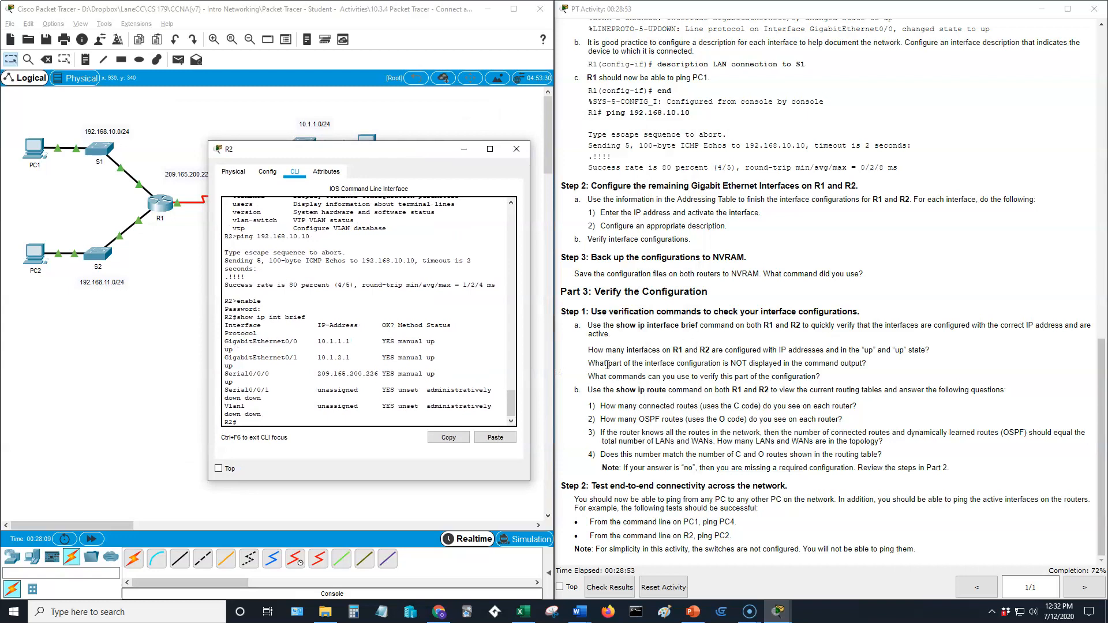
left_click_drag(595, 363, 743, 366)
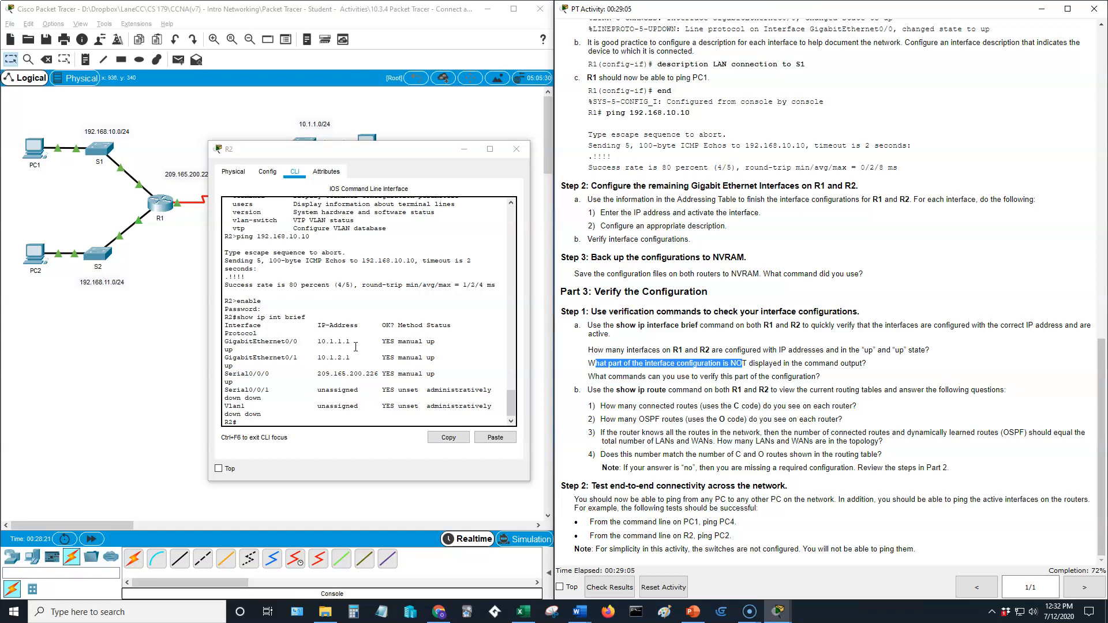
left_click(590, 361)
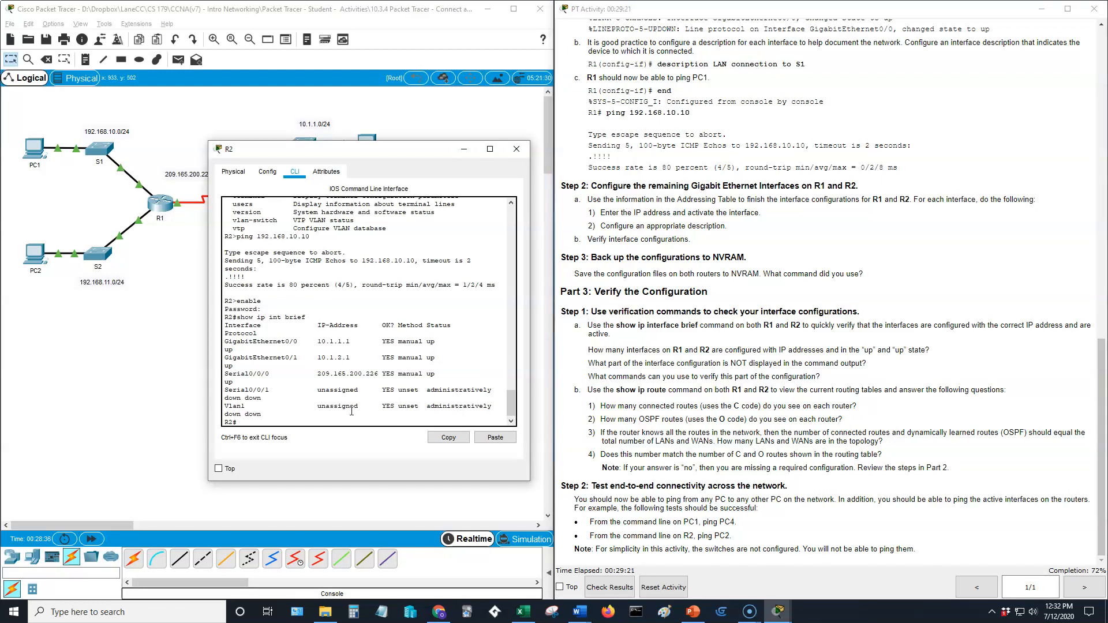
Run show interfaces on R2 and check GigabitEthernet0/0's 10.1.1.1/24 address in the output.
key("Return")
type("show")
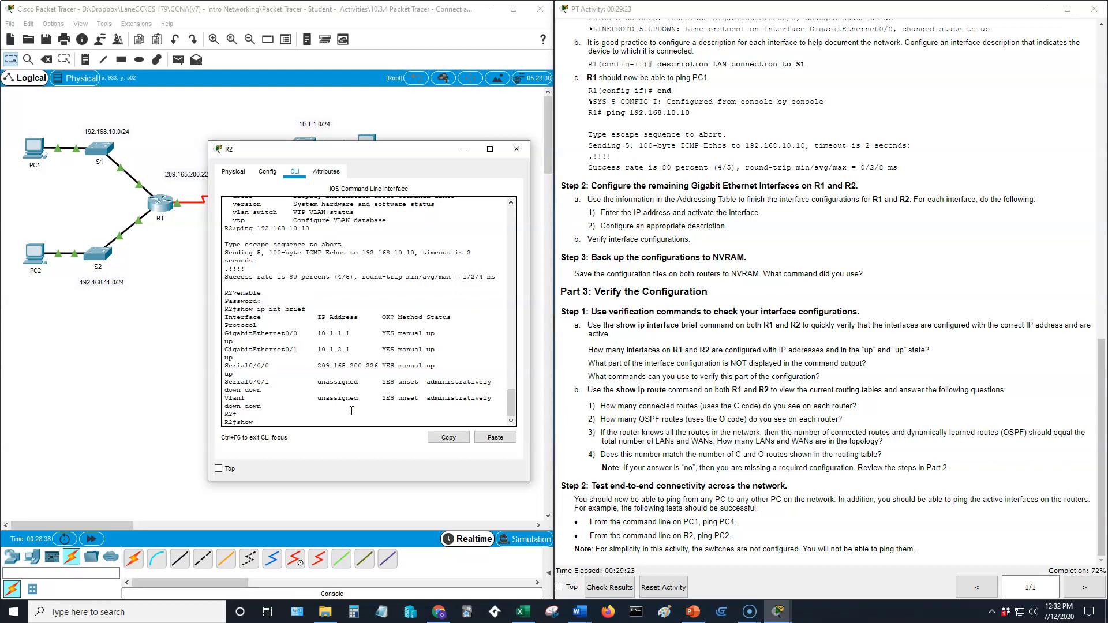
type(" interfaces")
key("Return")
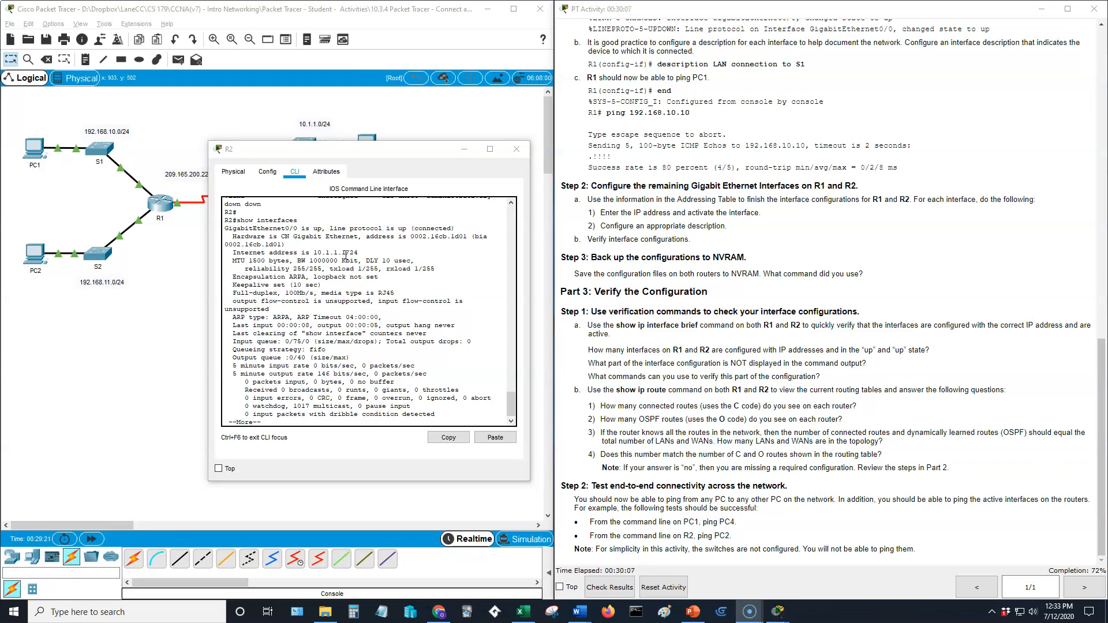
left_click_drag(345, 252, 358, 252)
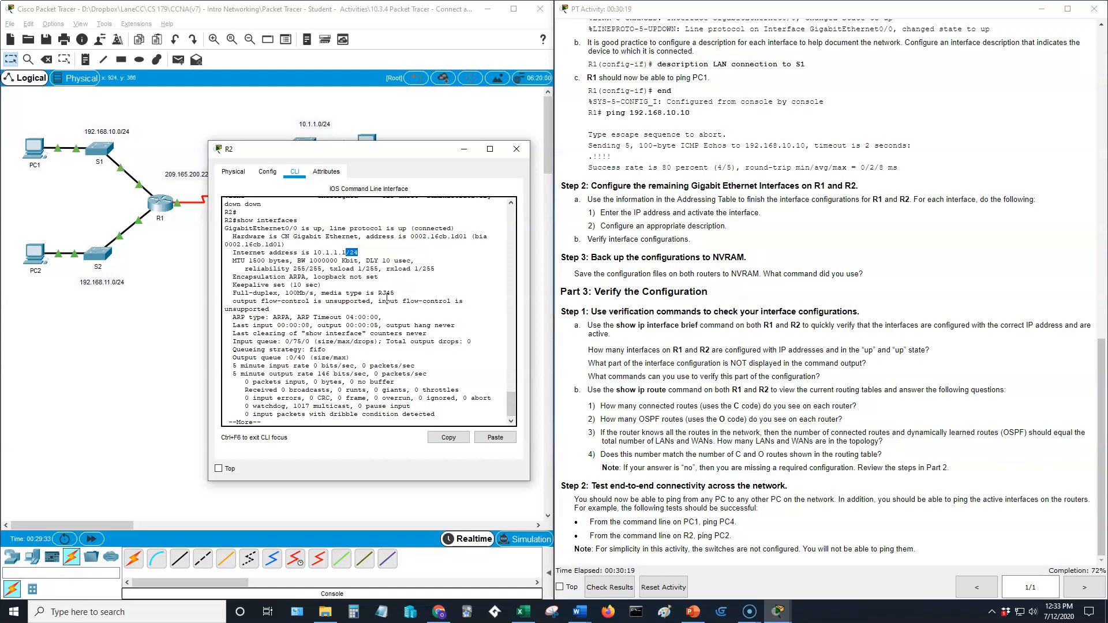
left_click(414, 325)
left_click_drag(592, 390, 637, 390)
left_click(414, 358)
Stop the interface paging and run show ip route on R2, correcting the 'rotue' typo.
key("q")
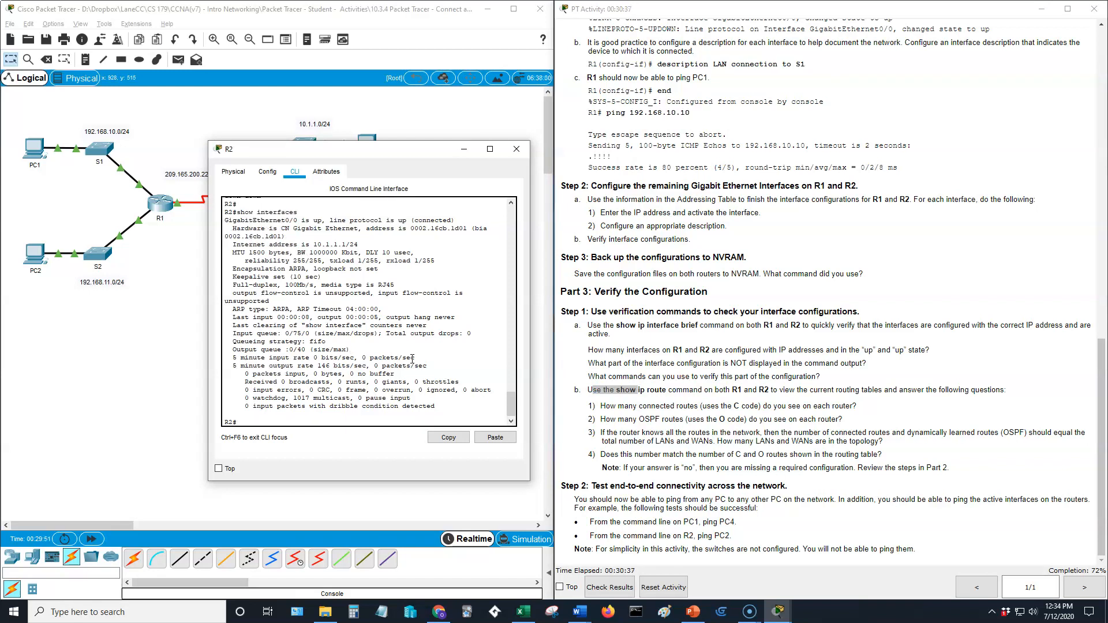
type("show ip rotue")
key("Return")
key("Up")
key("BackSpace")
key("BackSpace")
type("ute")
key("Return")
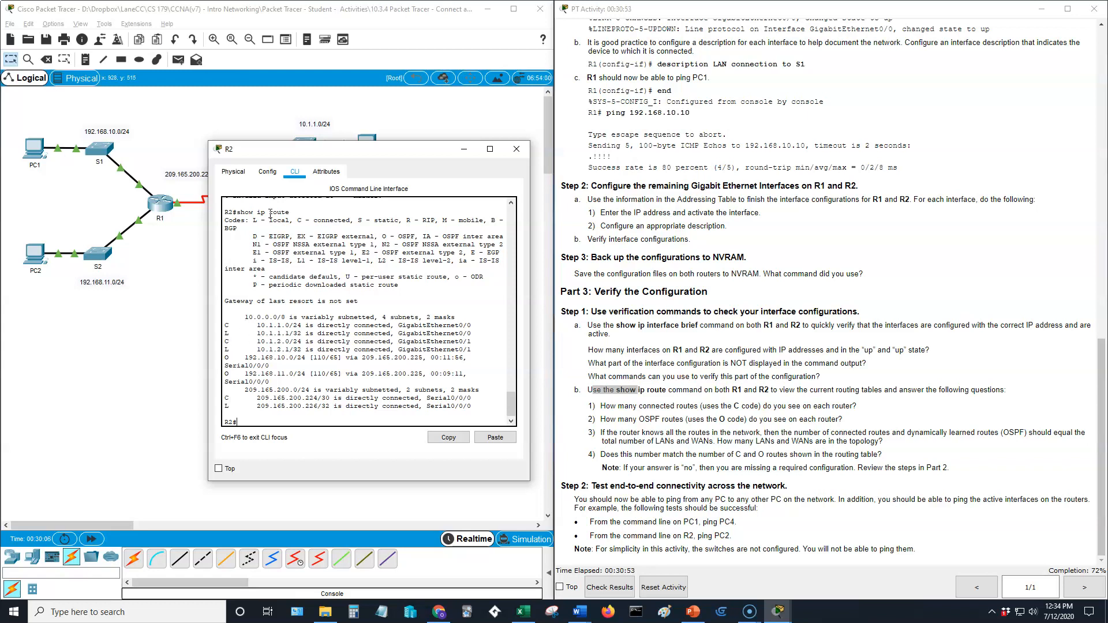
Widen and reposition the R2 console to read the OSPF routes alongside the topology and instructions.
left_click_drag(267, 151, 296, 122)
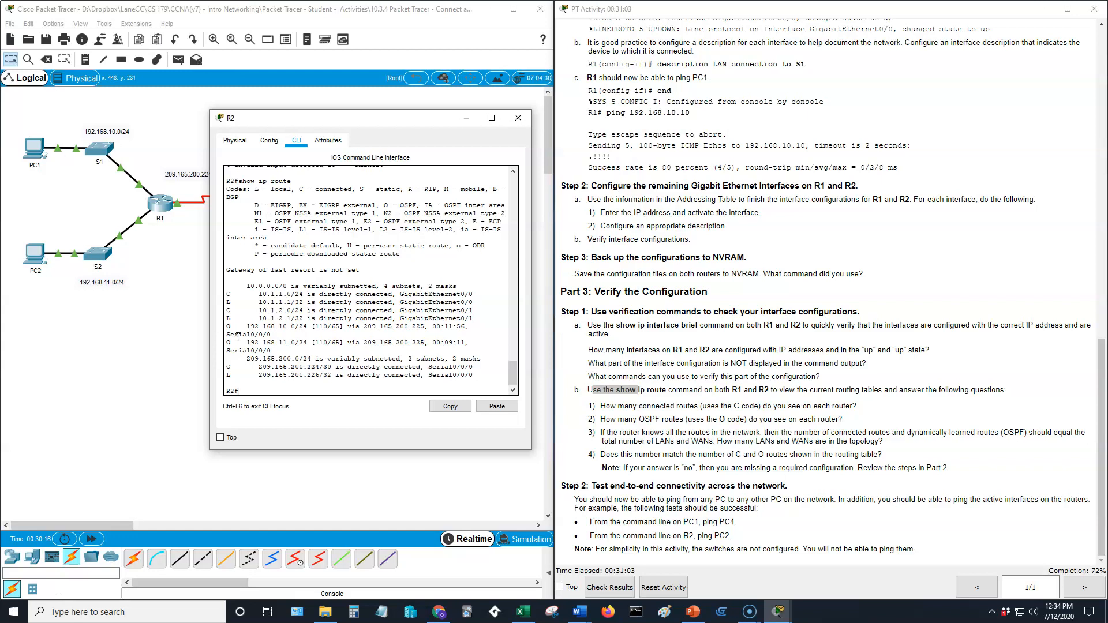
left_click_drag(210, 299, 152, 298)
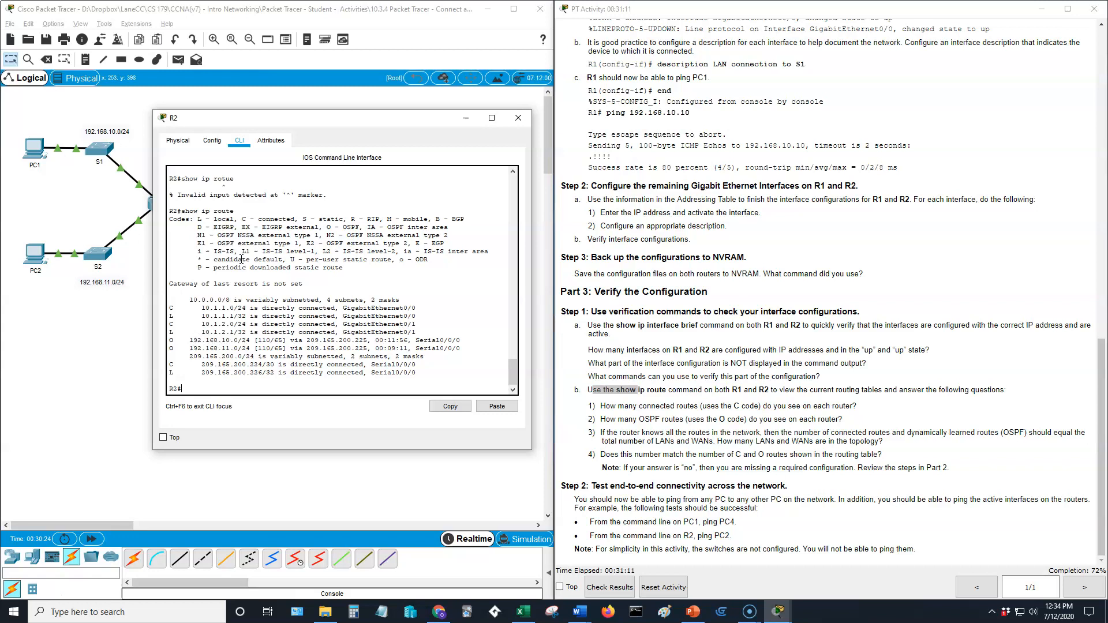
left_click_drag(261, 123, 662, 132)
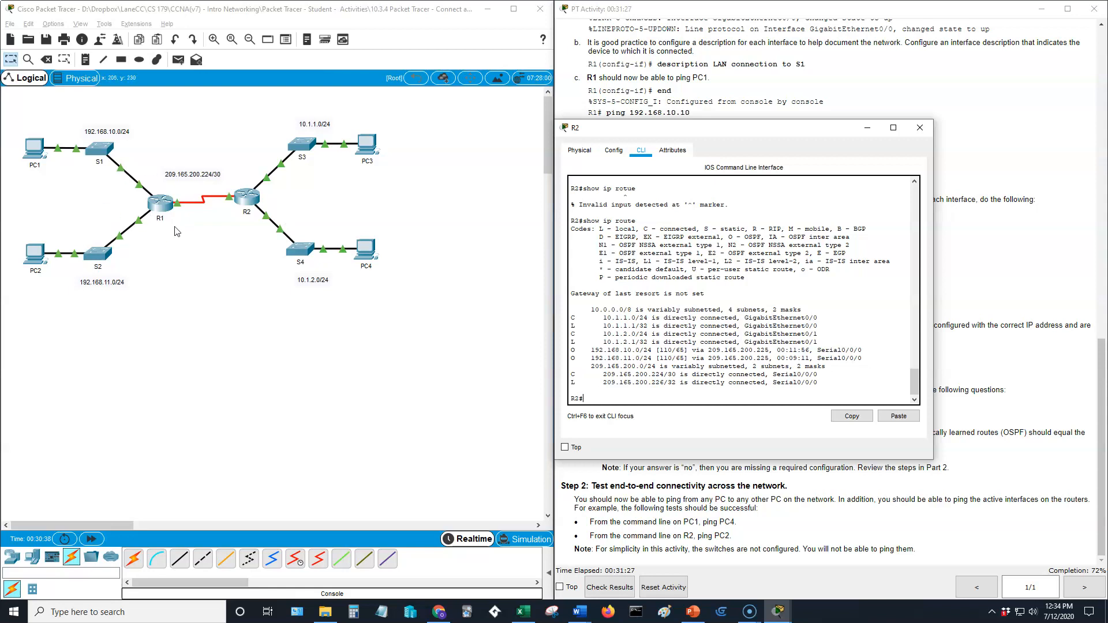
left_click_drag(796, 129, 378, 136)
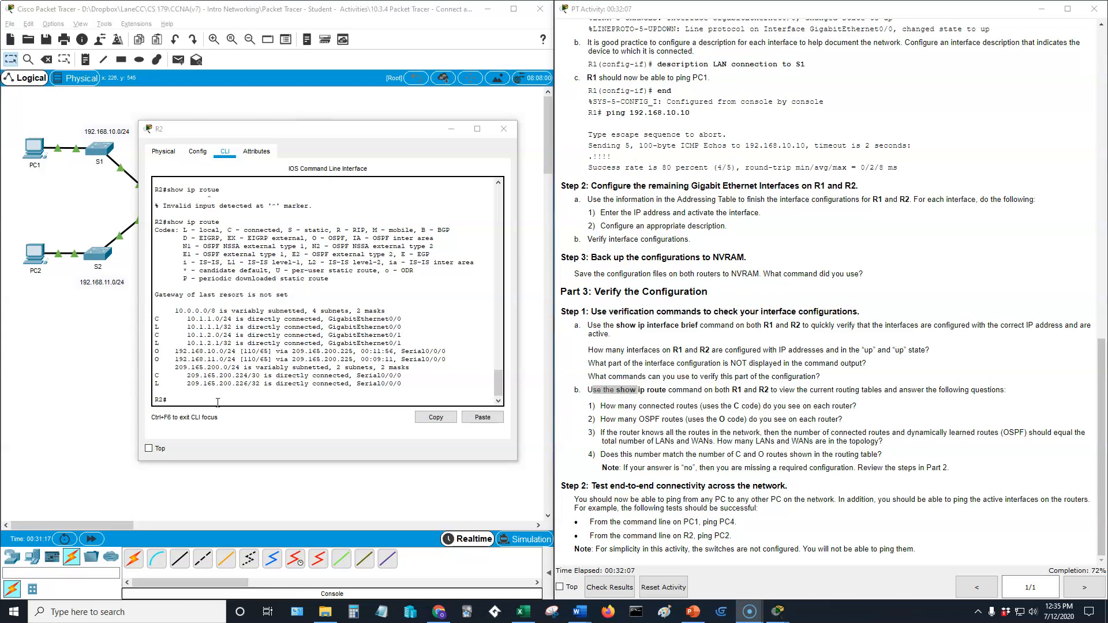
left_click_drag(237, 133, 178, 343)
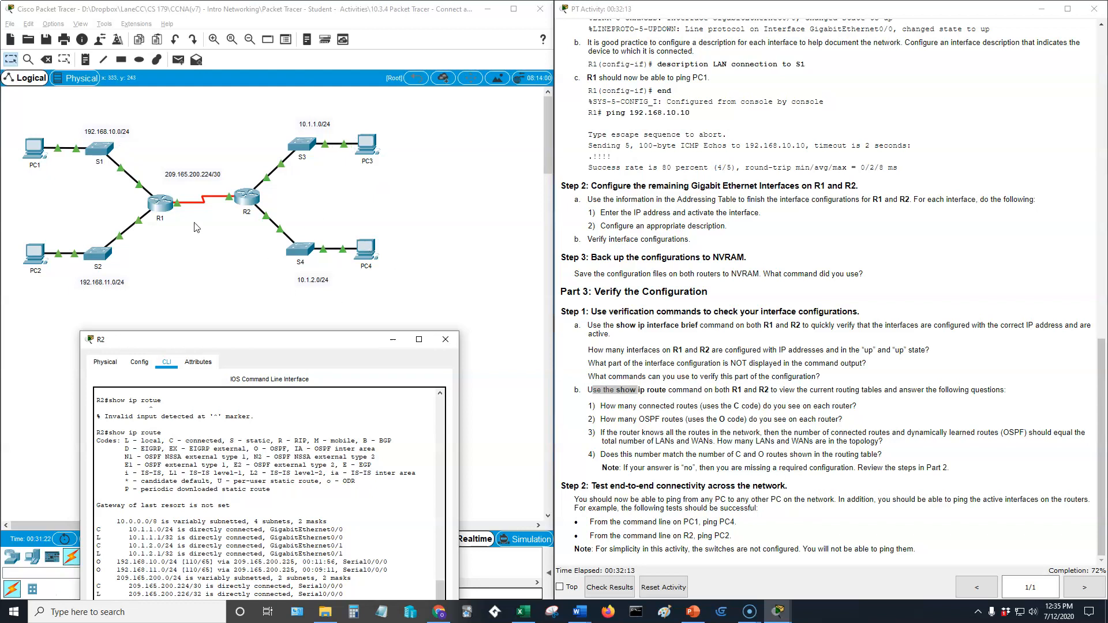
left_click_drag(313, 341, 355, 123)
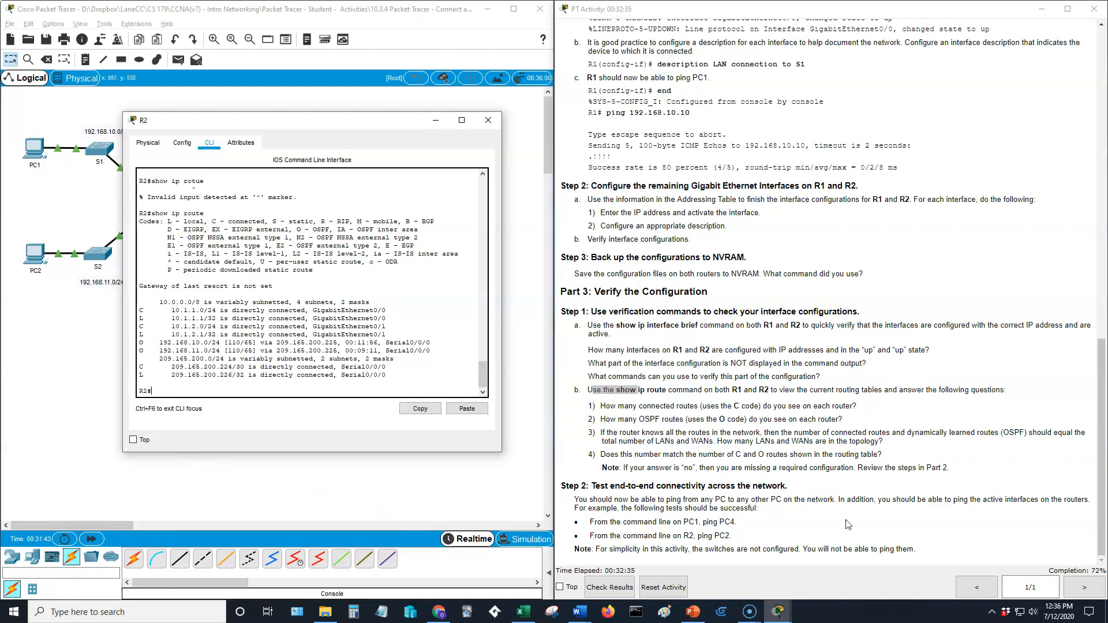
From PC2's Desktop Command Prompt, run ping 10.1.1.10 to PC3.
left_click_drag(348, 130, 349, 349)
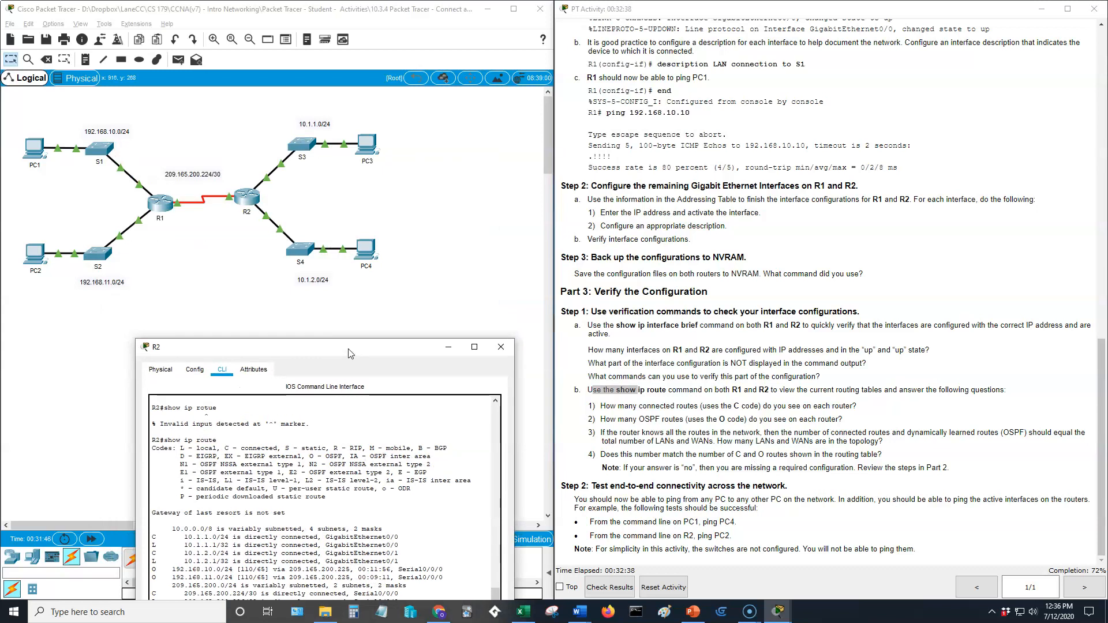
left_click(35, 263)
left_click_drag(552, 137, 340, 202)
scroll(961, 298, "up", 15)
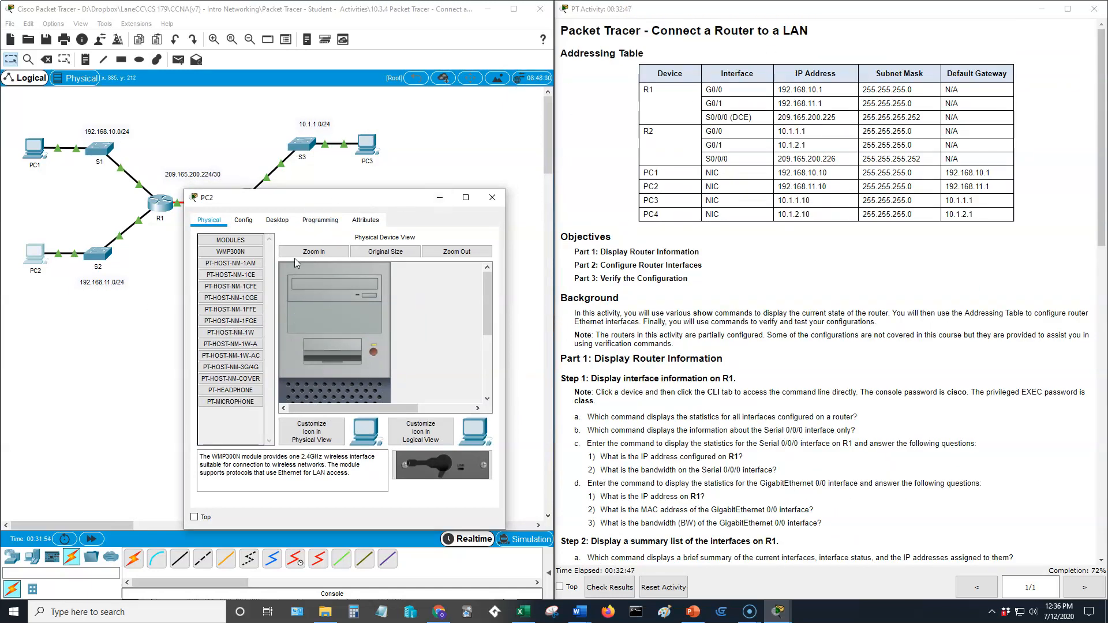
left_click(277, 220)
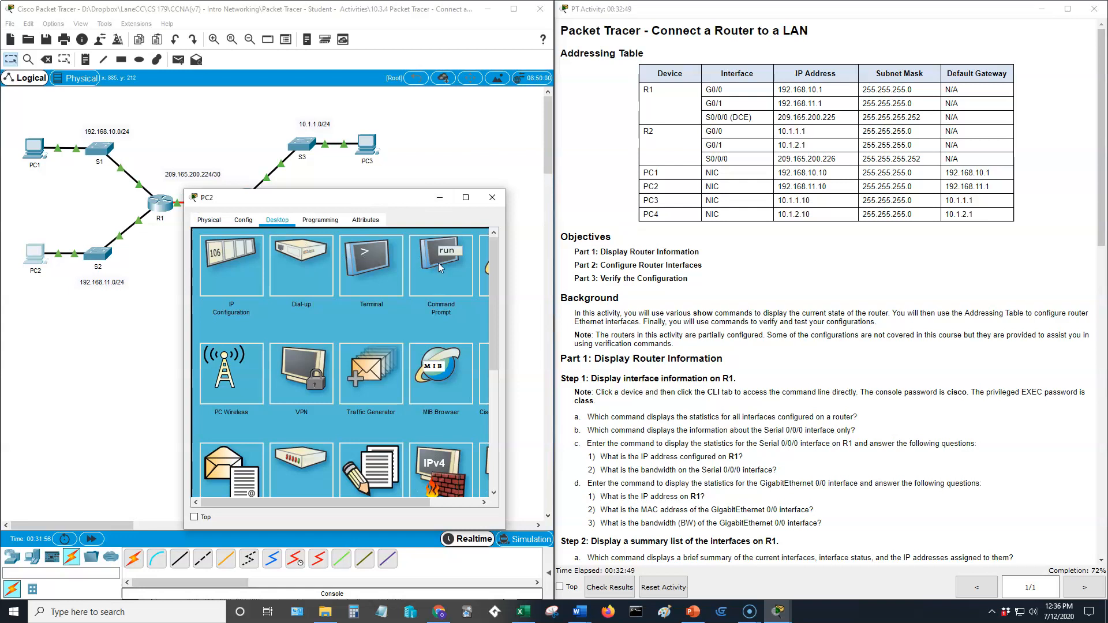
left_click(438, 262)
type("ping")
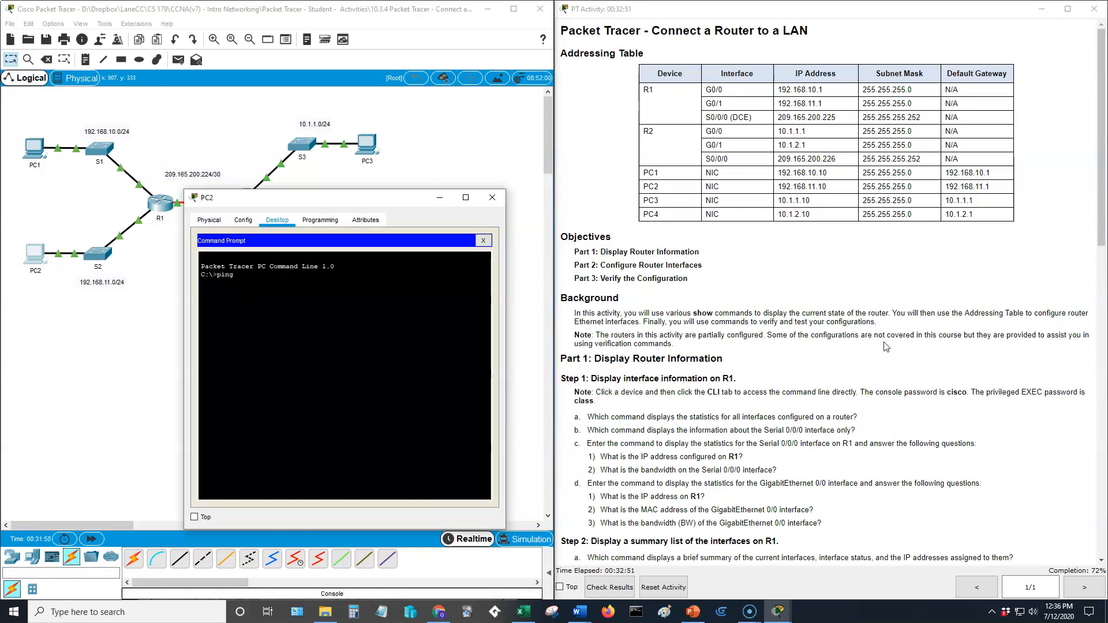
type(" 10.1.1.10")
key("Return")
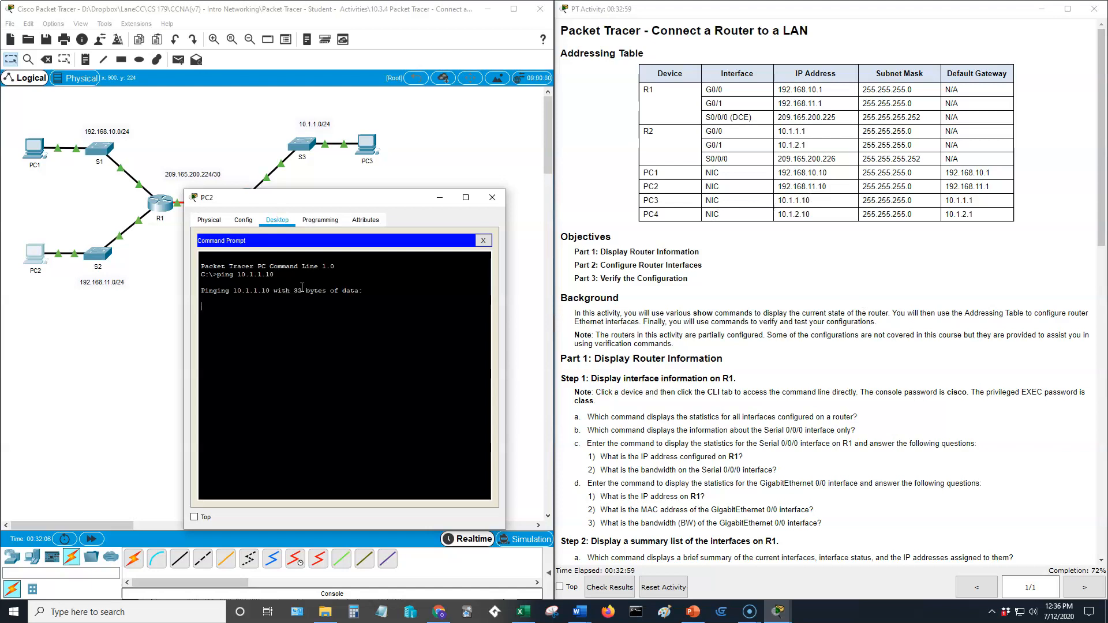